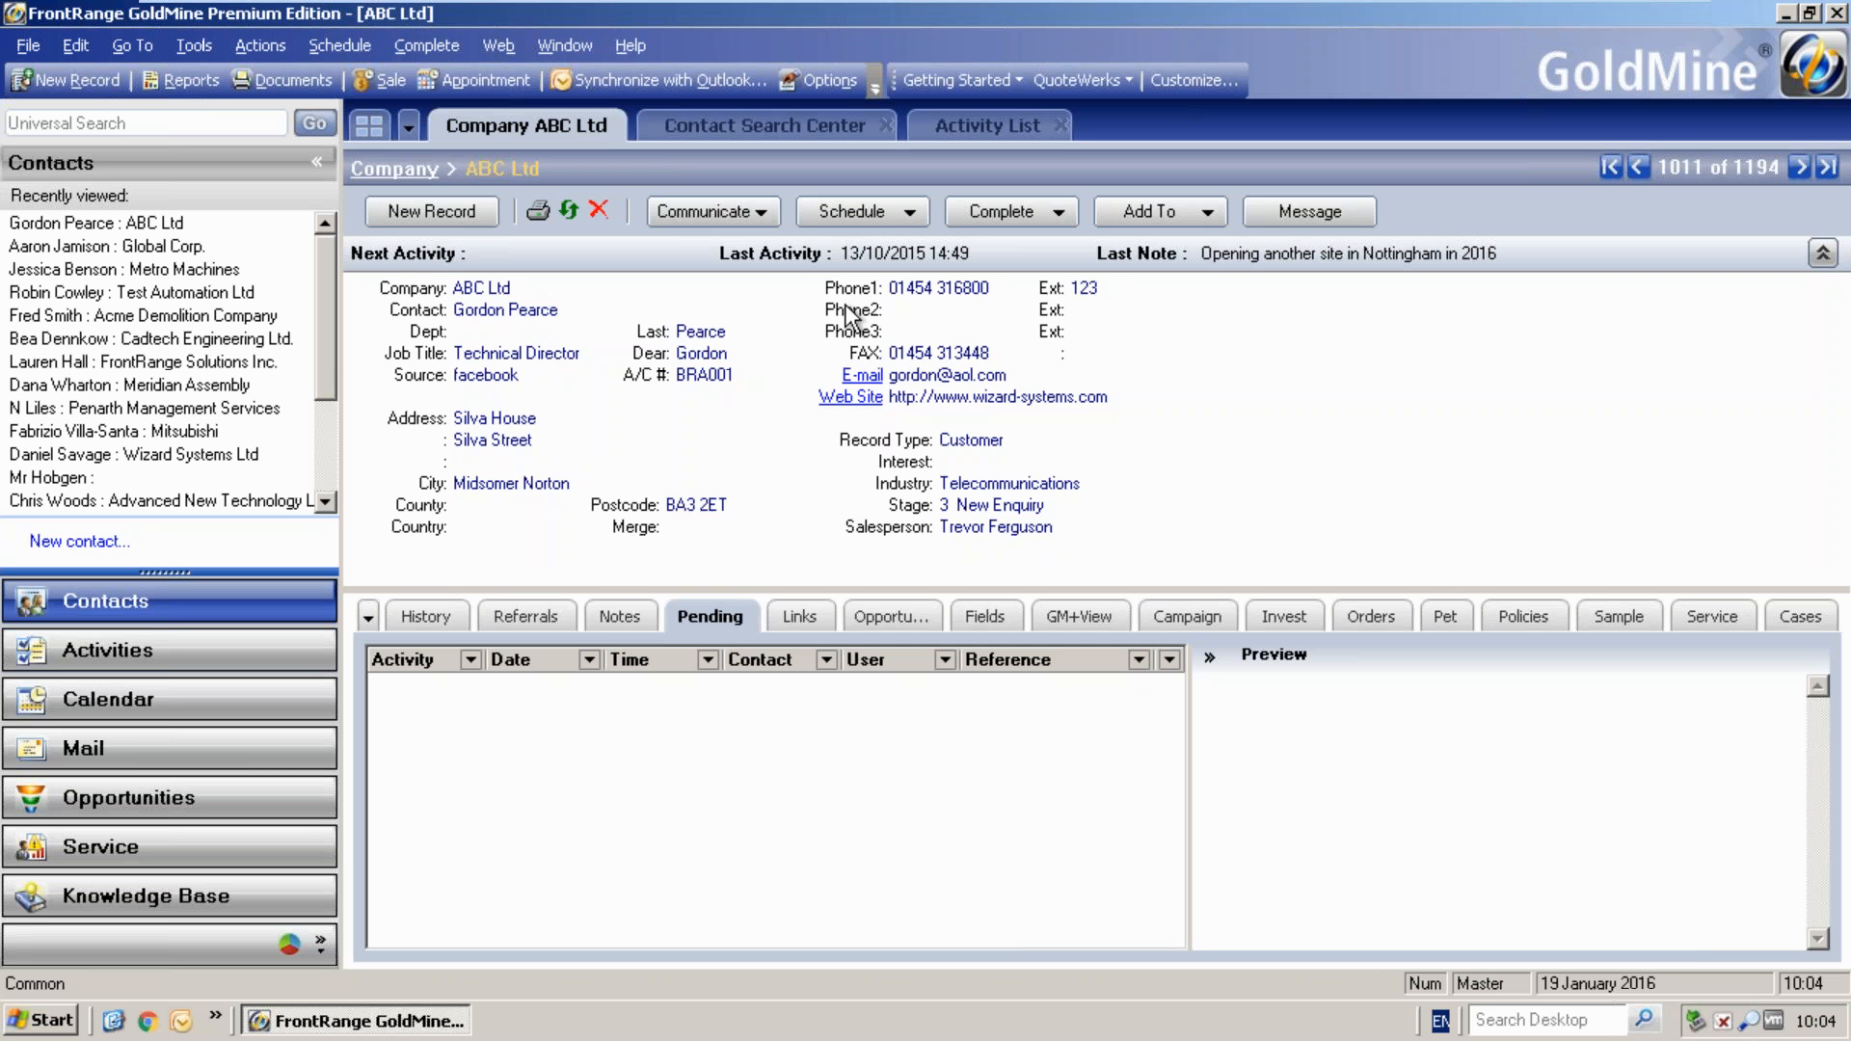
- Start a forecasted sale for the ABC Ltd contact with product Laptop Model 5 and an amount of 560
click(889, 216)
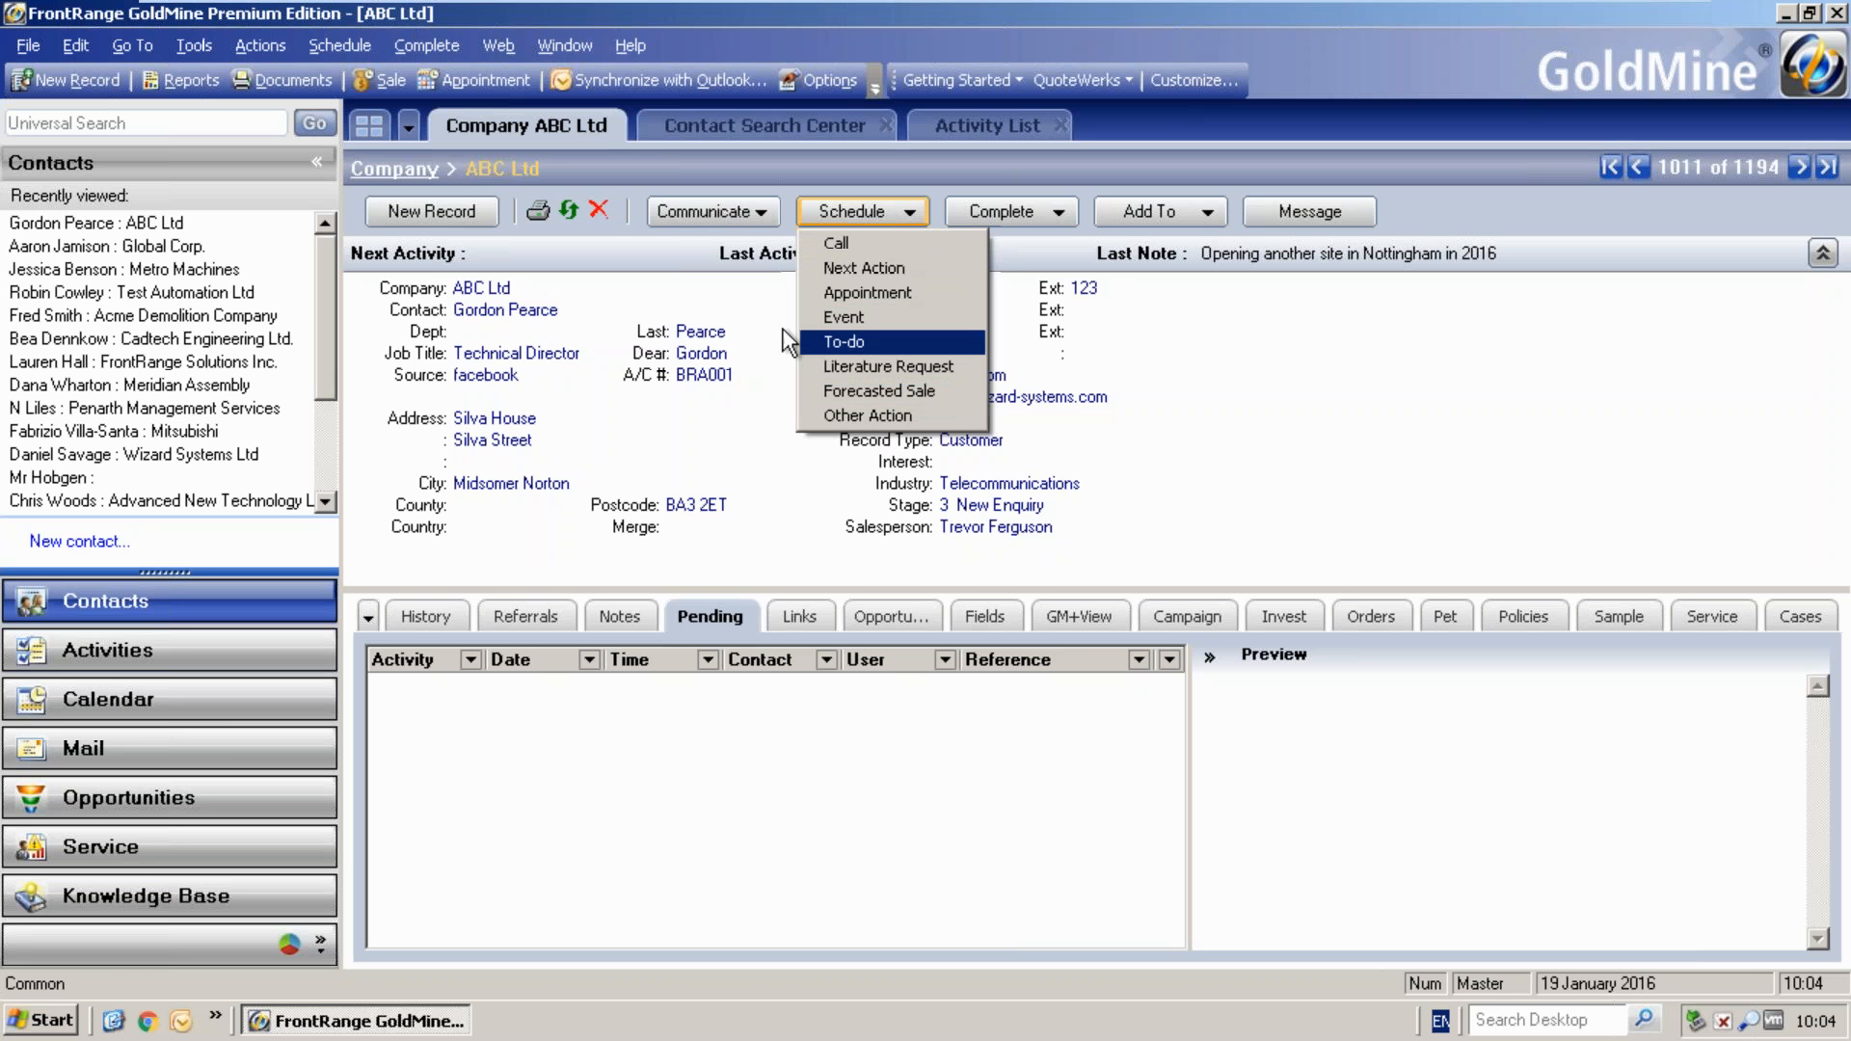
click(355, 43)
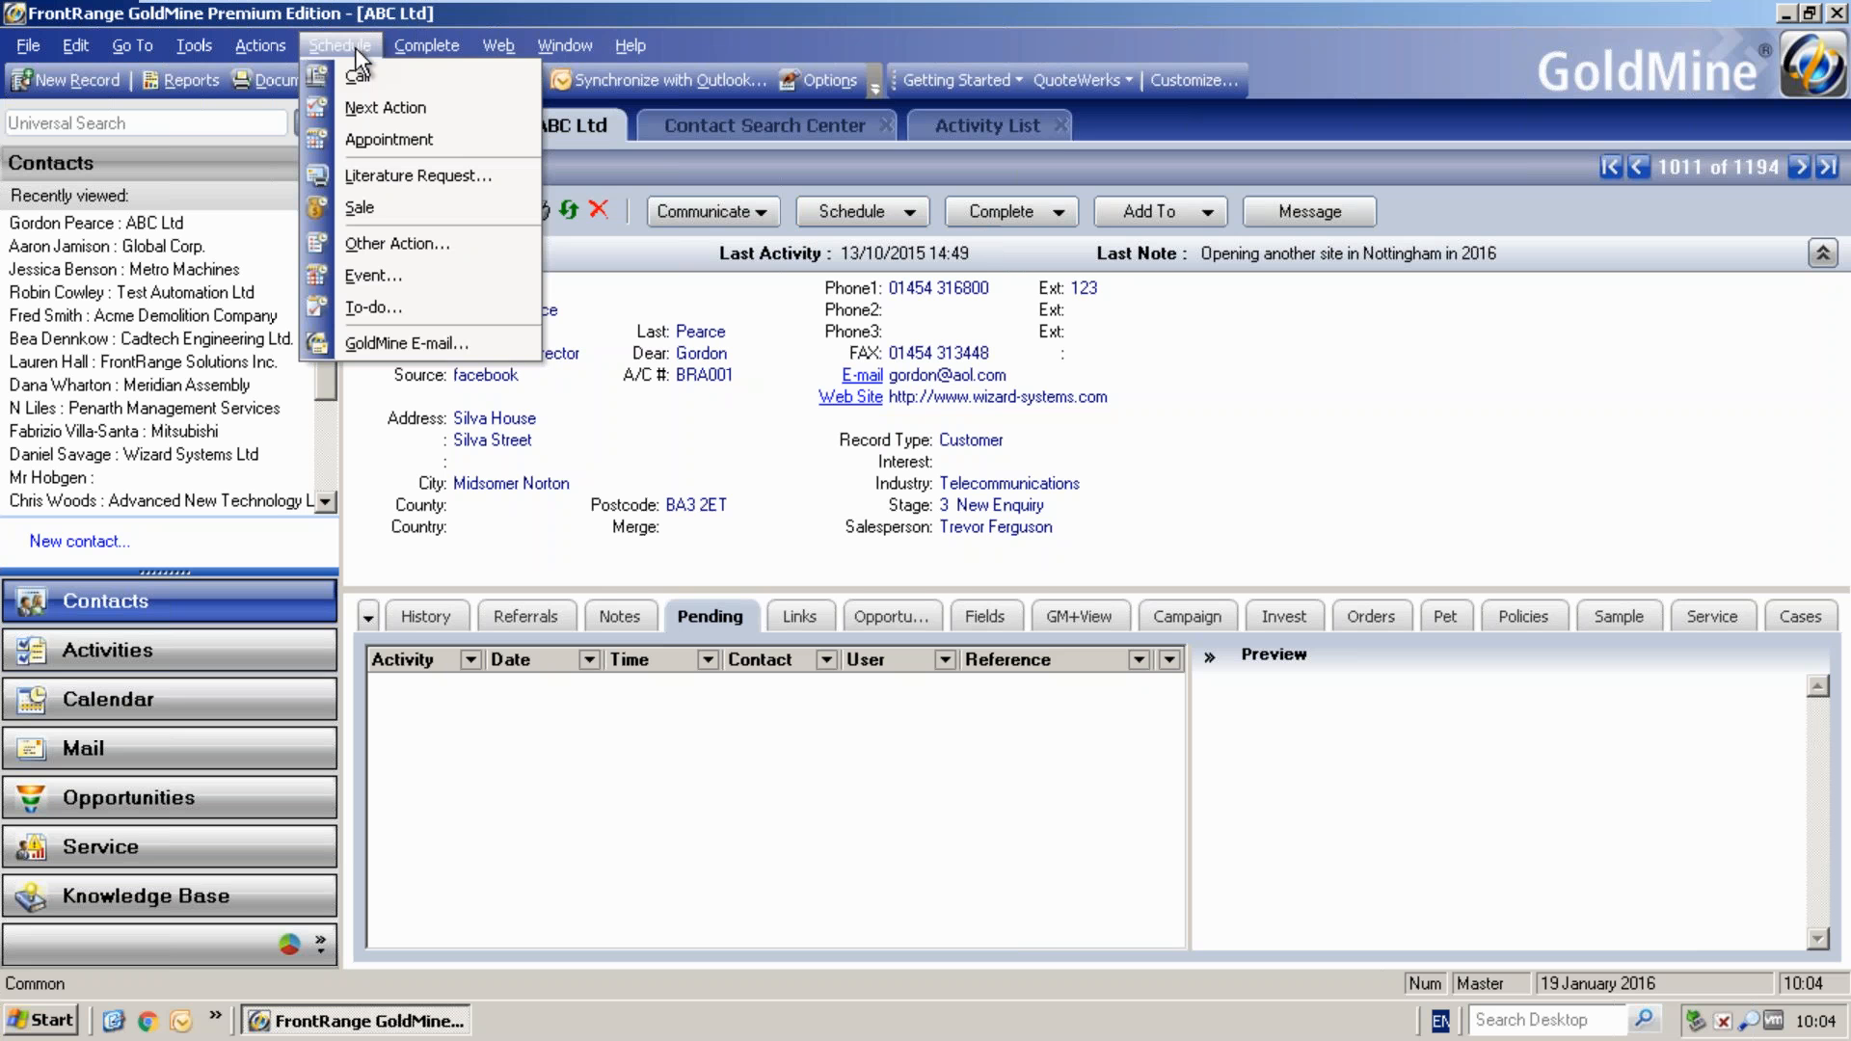
click(379, 206)
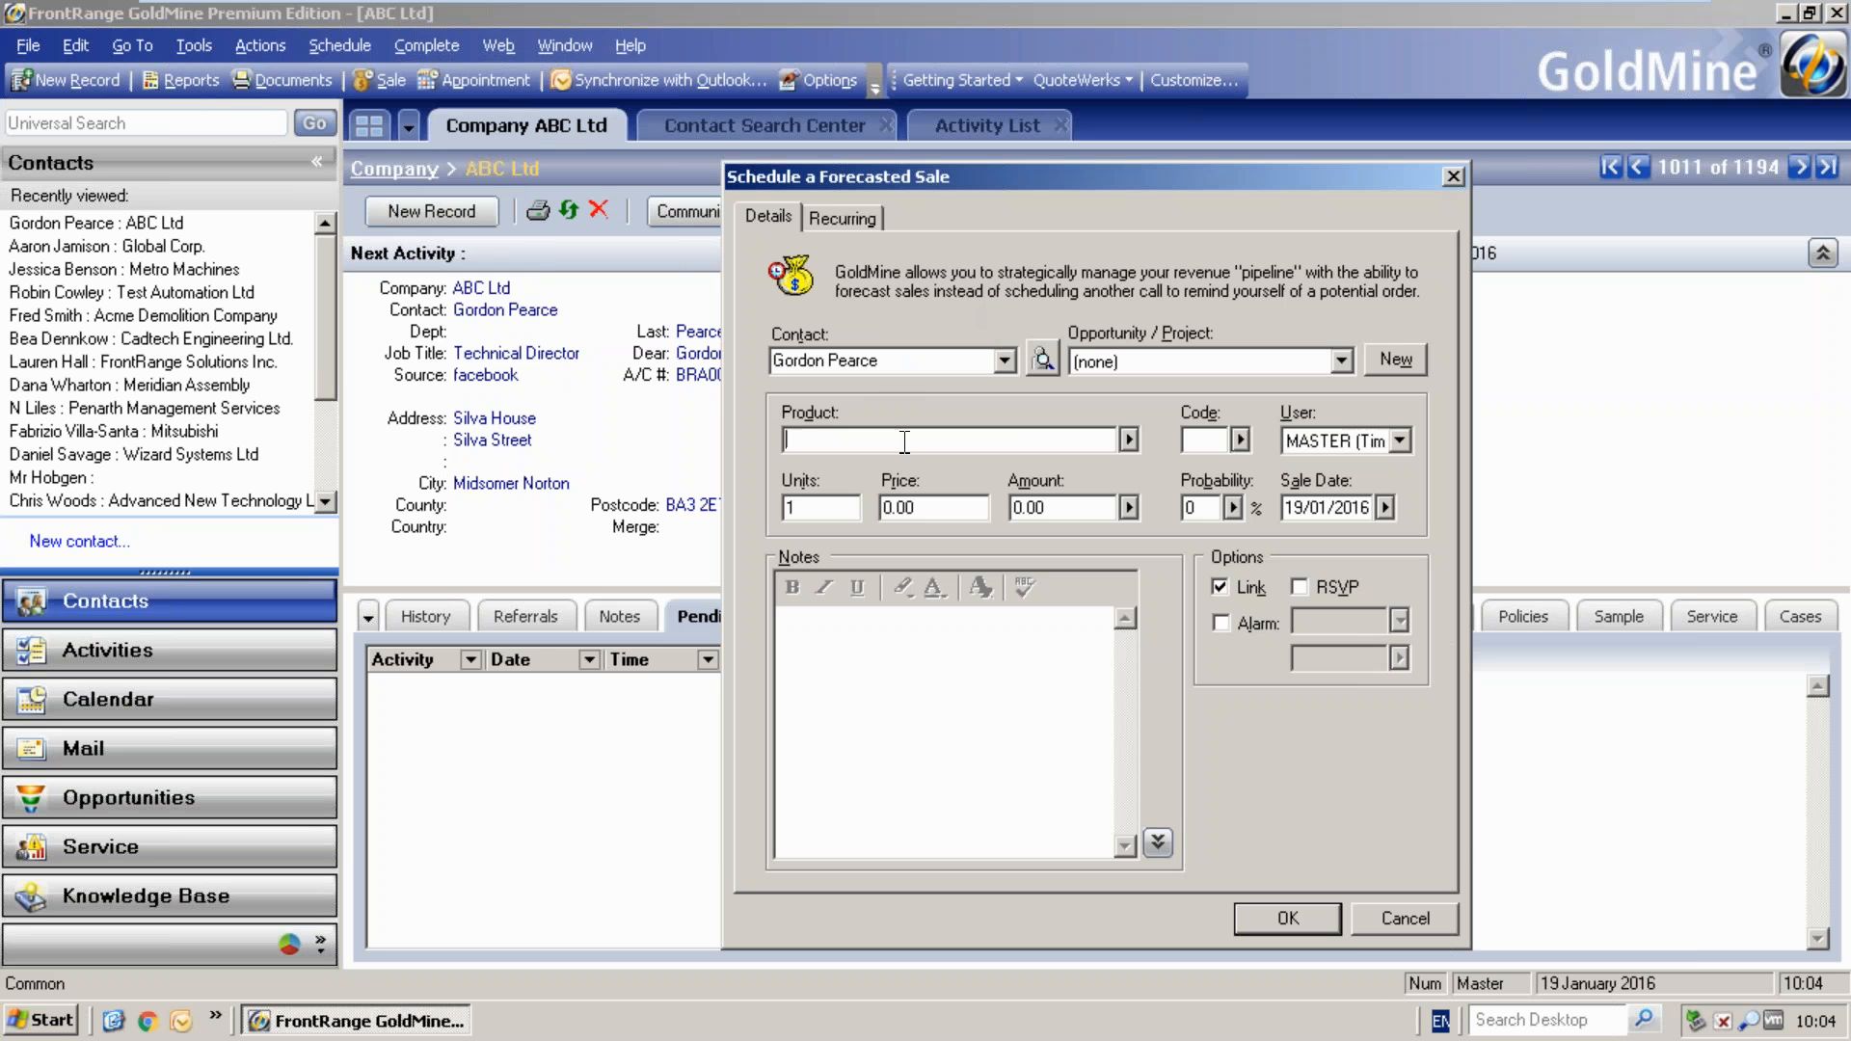
click(1126, 440)
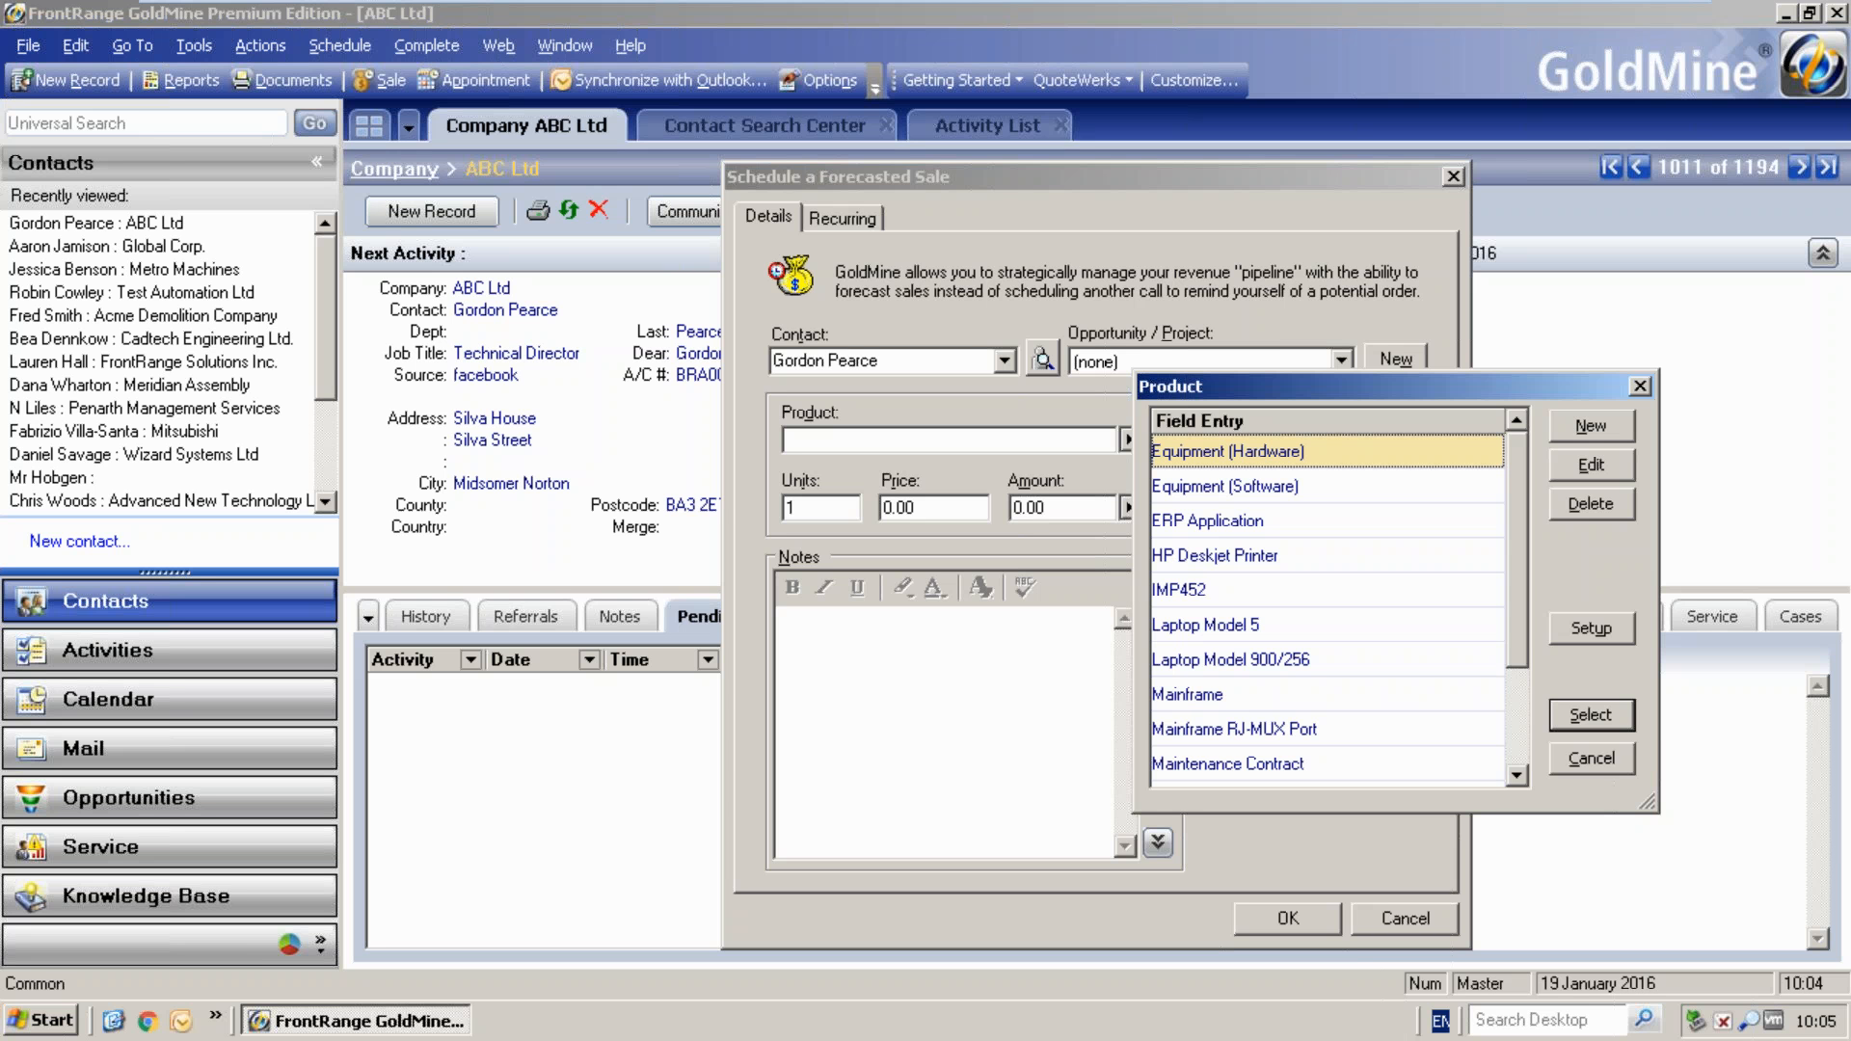
double_click(1250, 626)
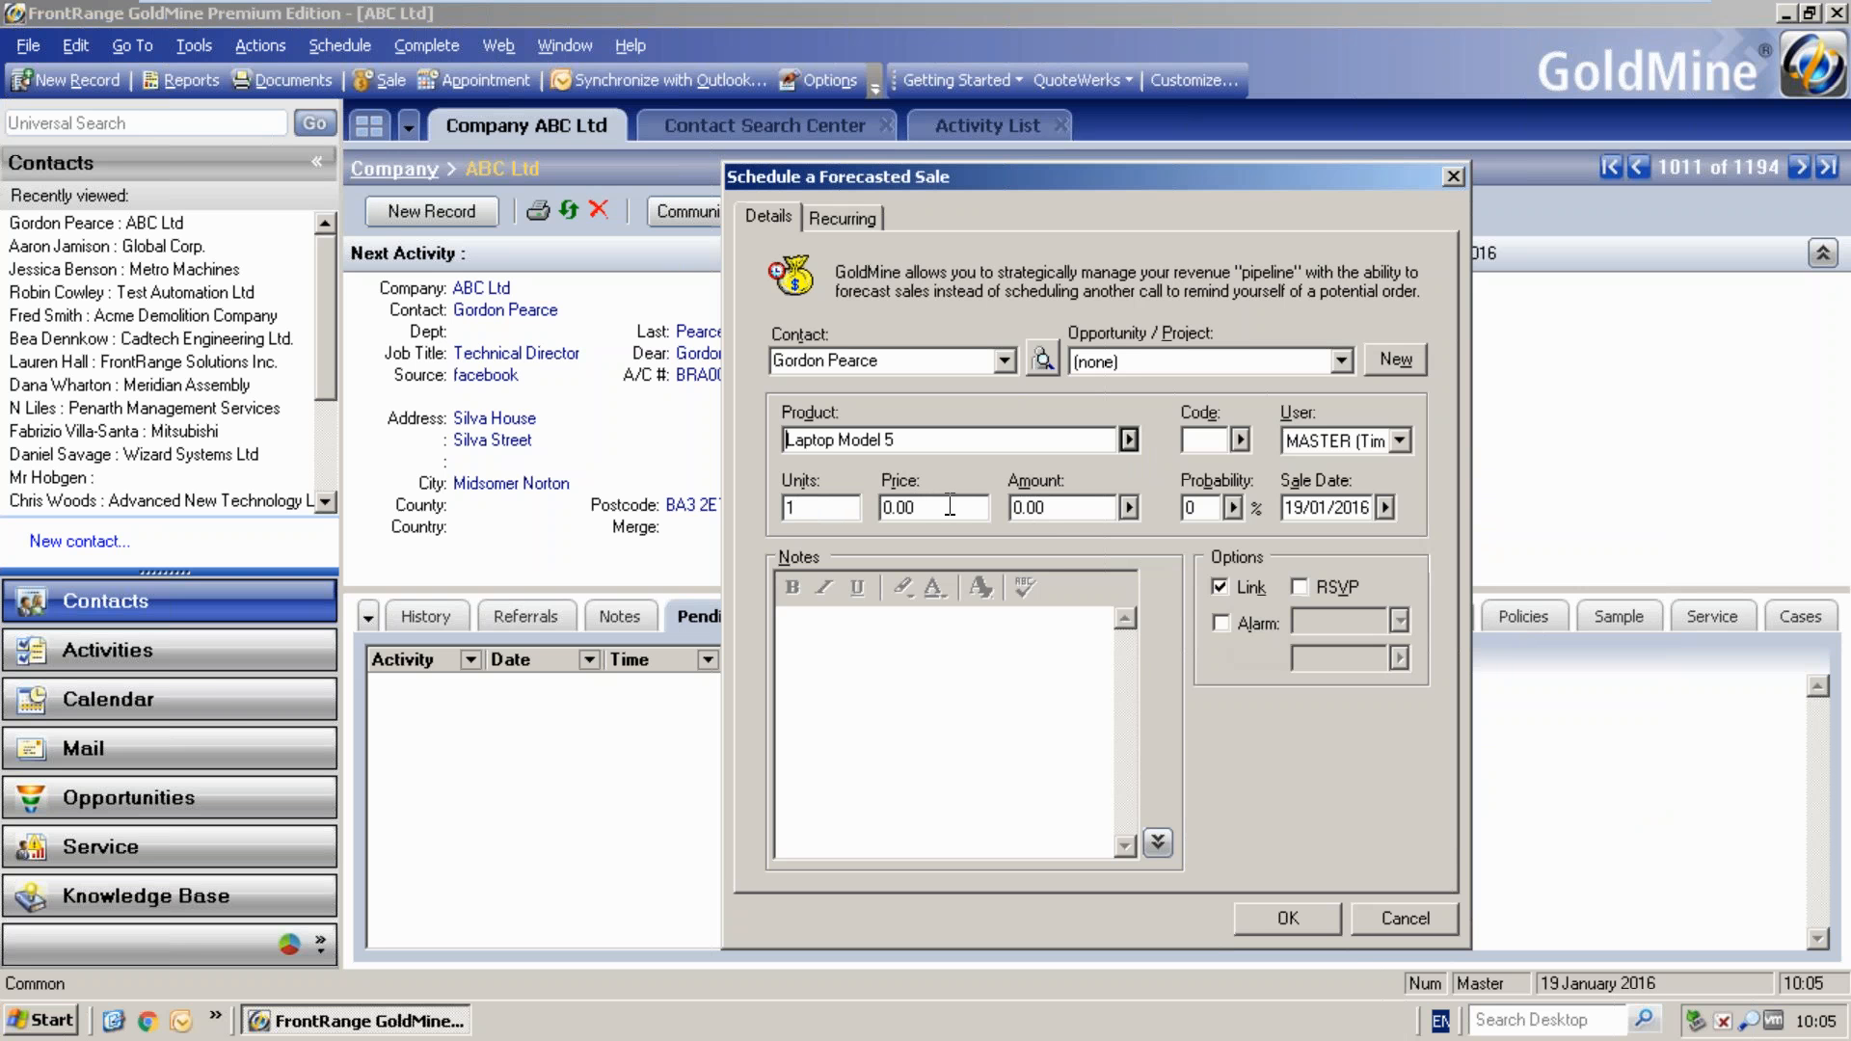
click(1061, 510)
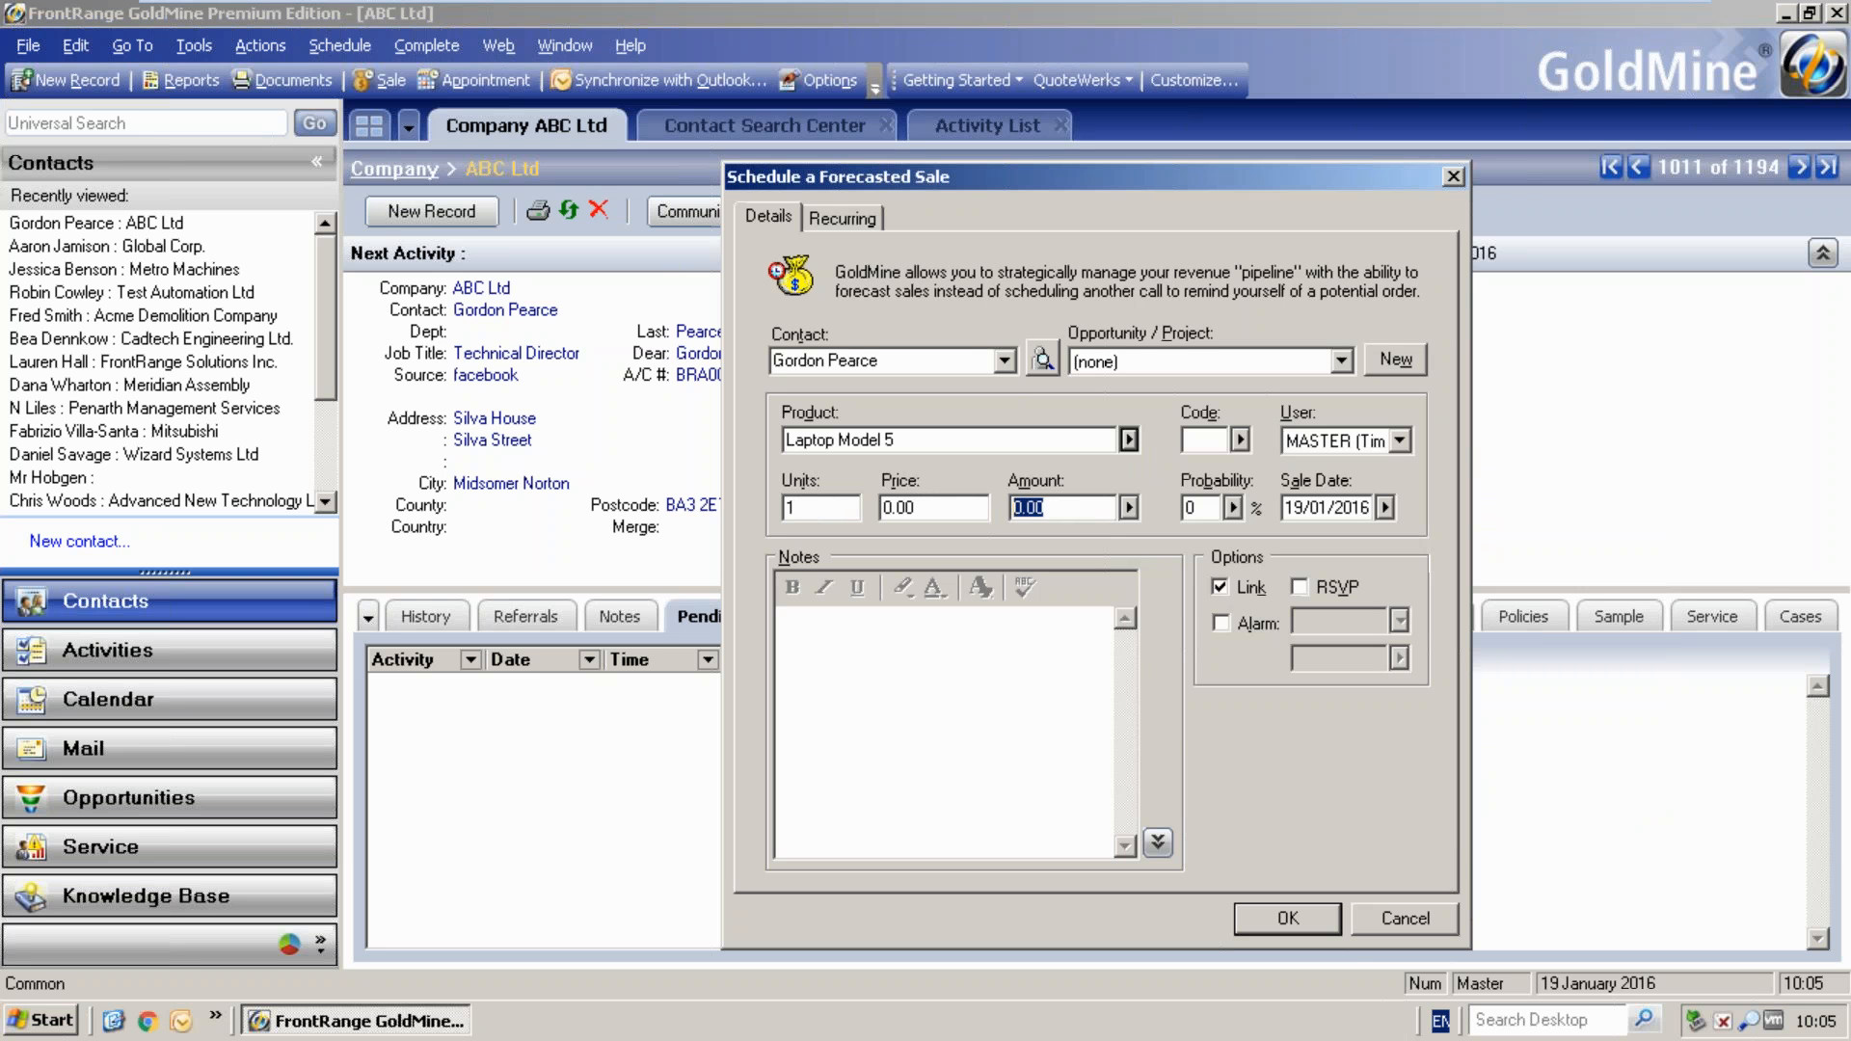
text(560)
- Set the sale's code to COP (Co-op program) and its probability to 50% (Looking Good), keeping MASTER as the user
click(1240, 440)
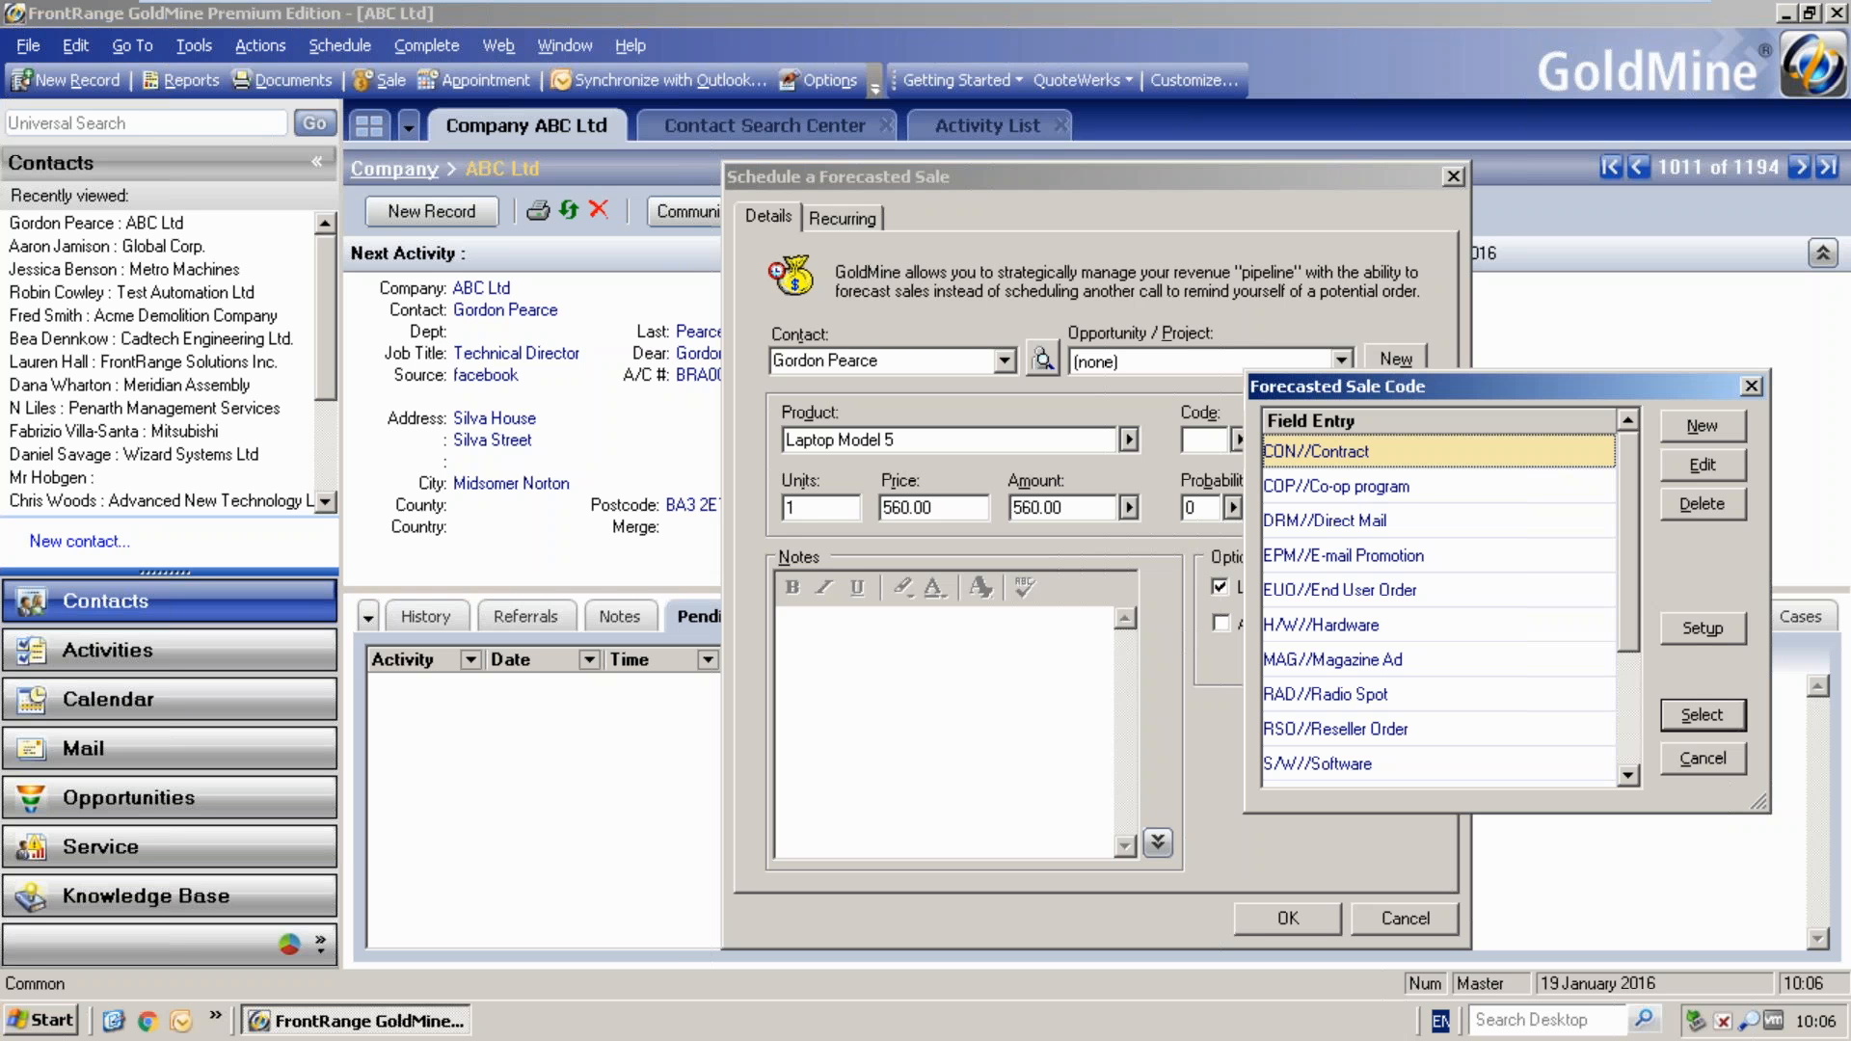
double_click(1340, 493)
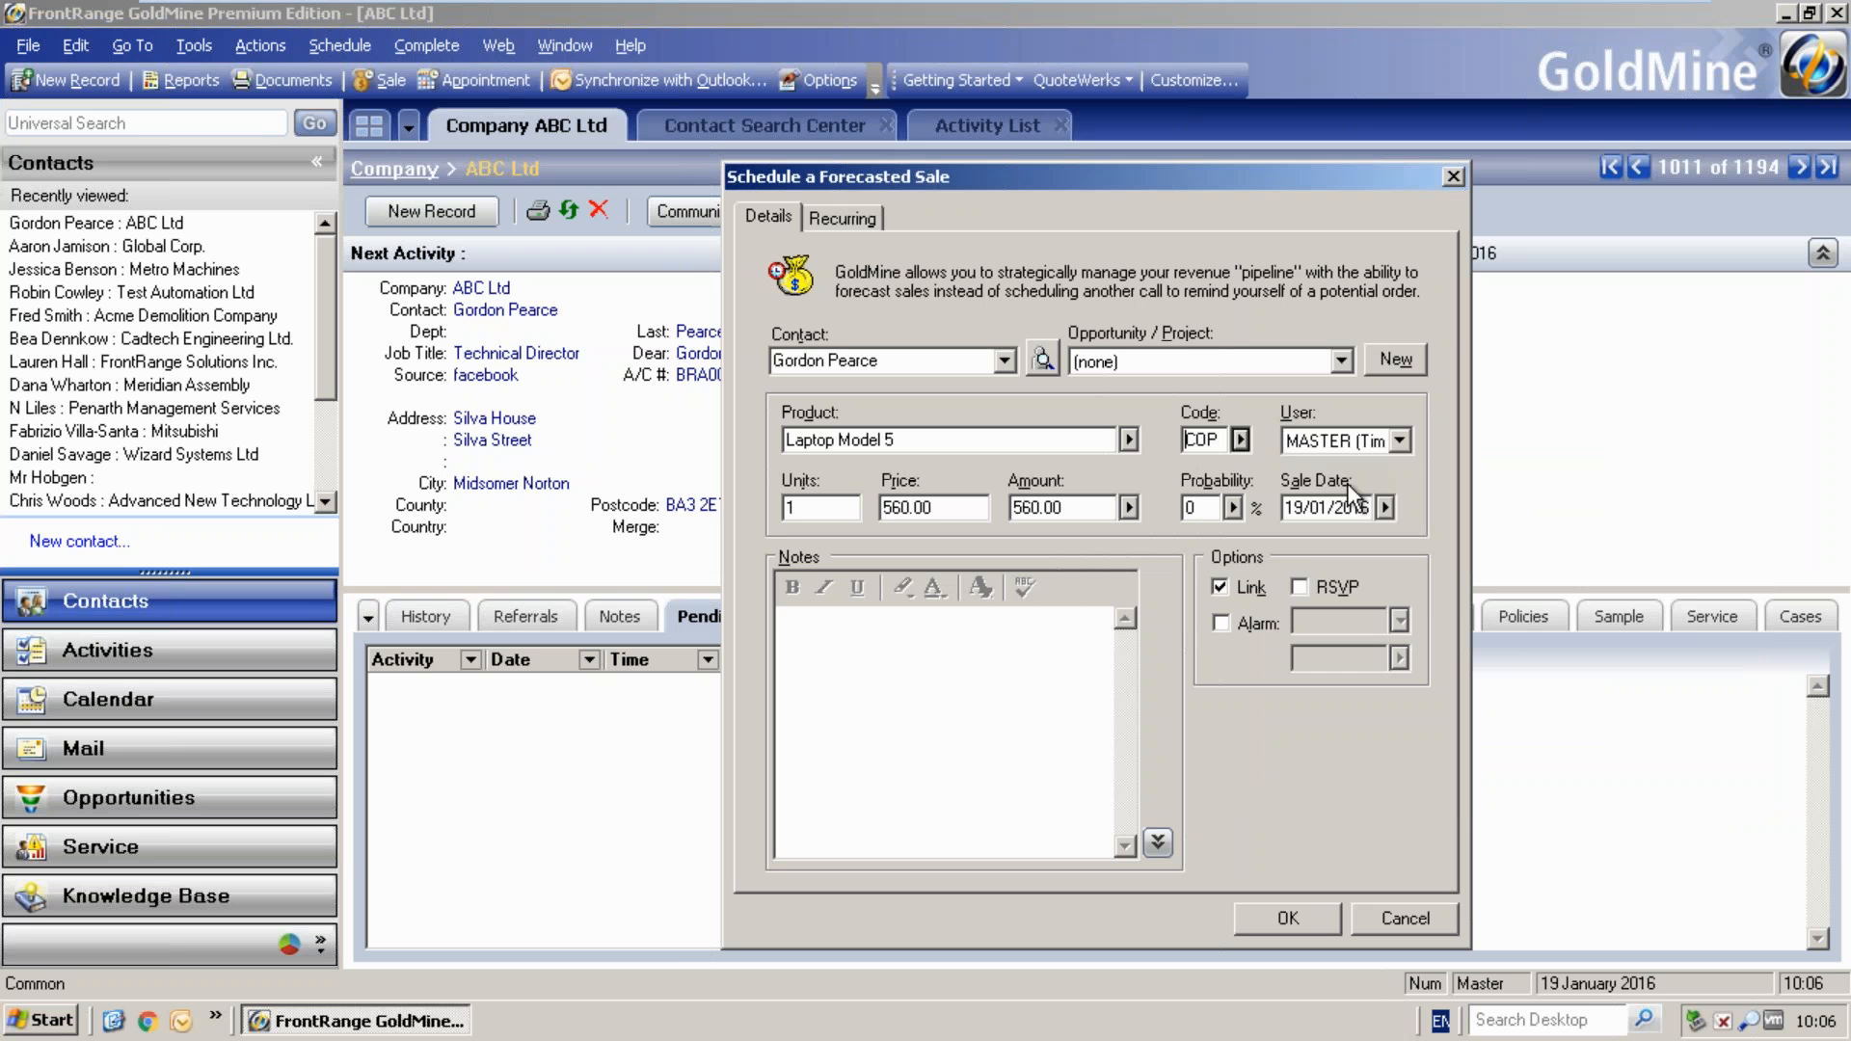
click(1400, 439)
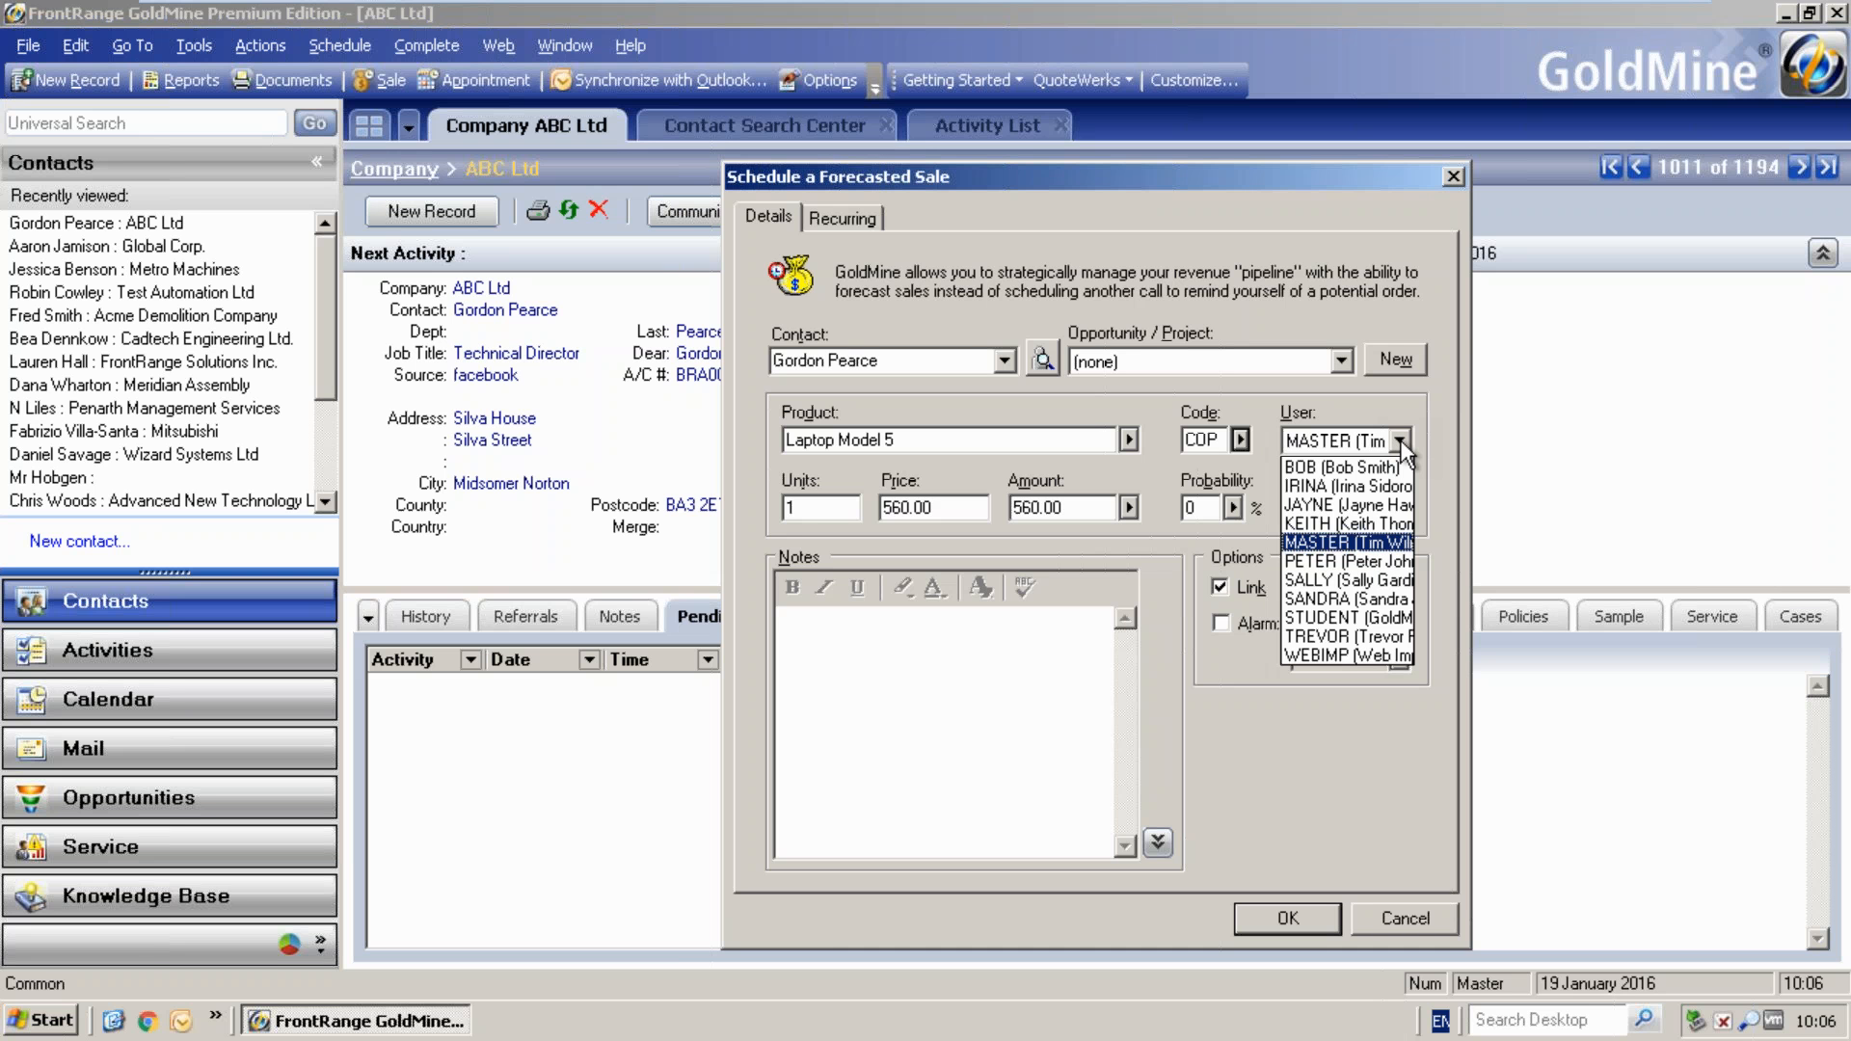
click(1419, 448)
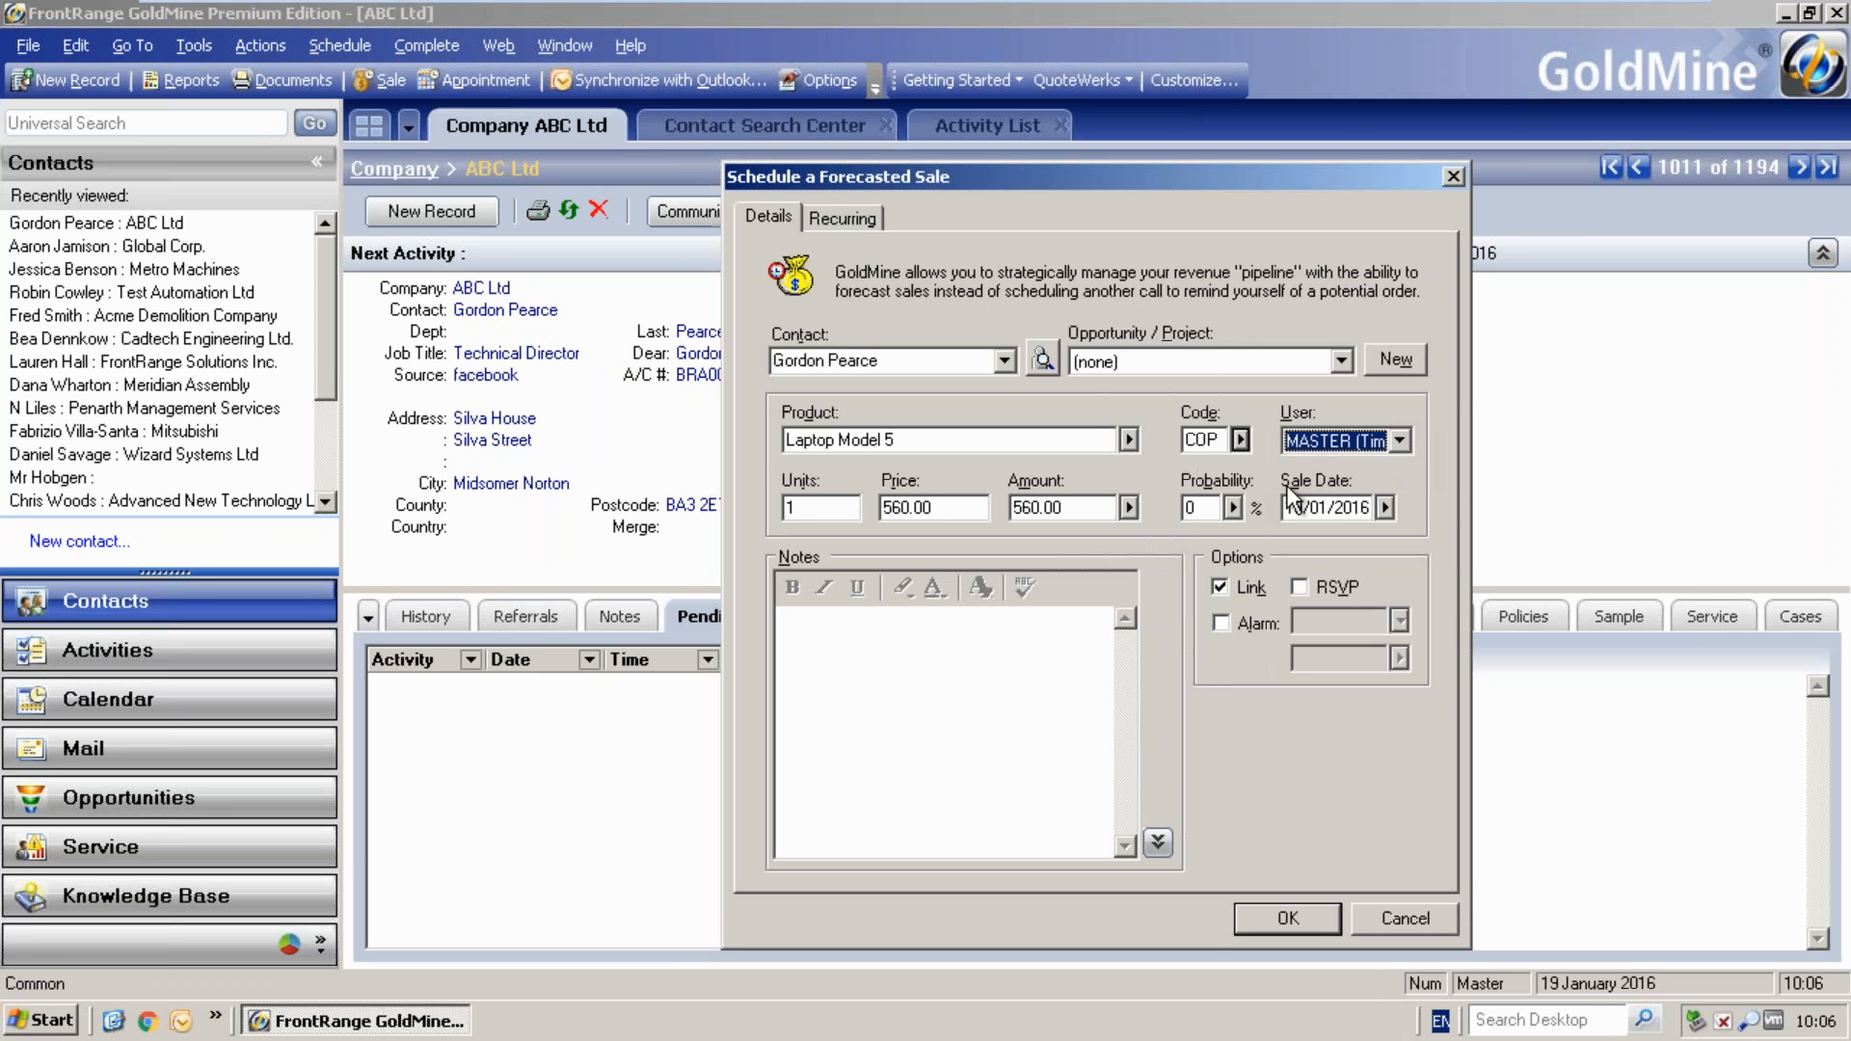
click(1233, 507)
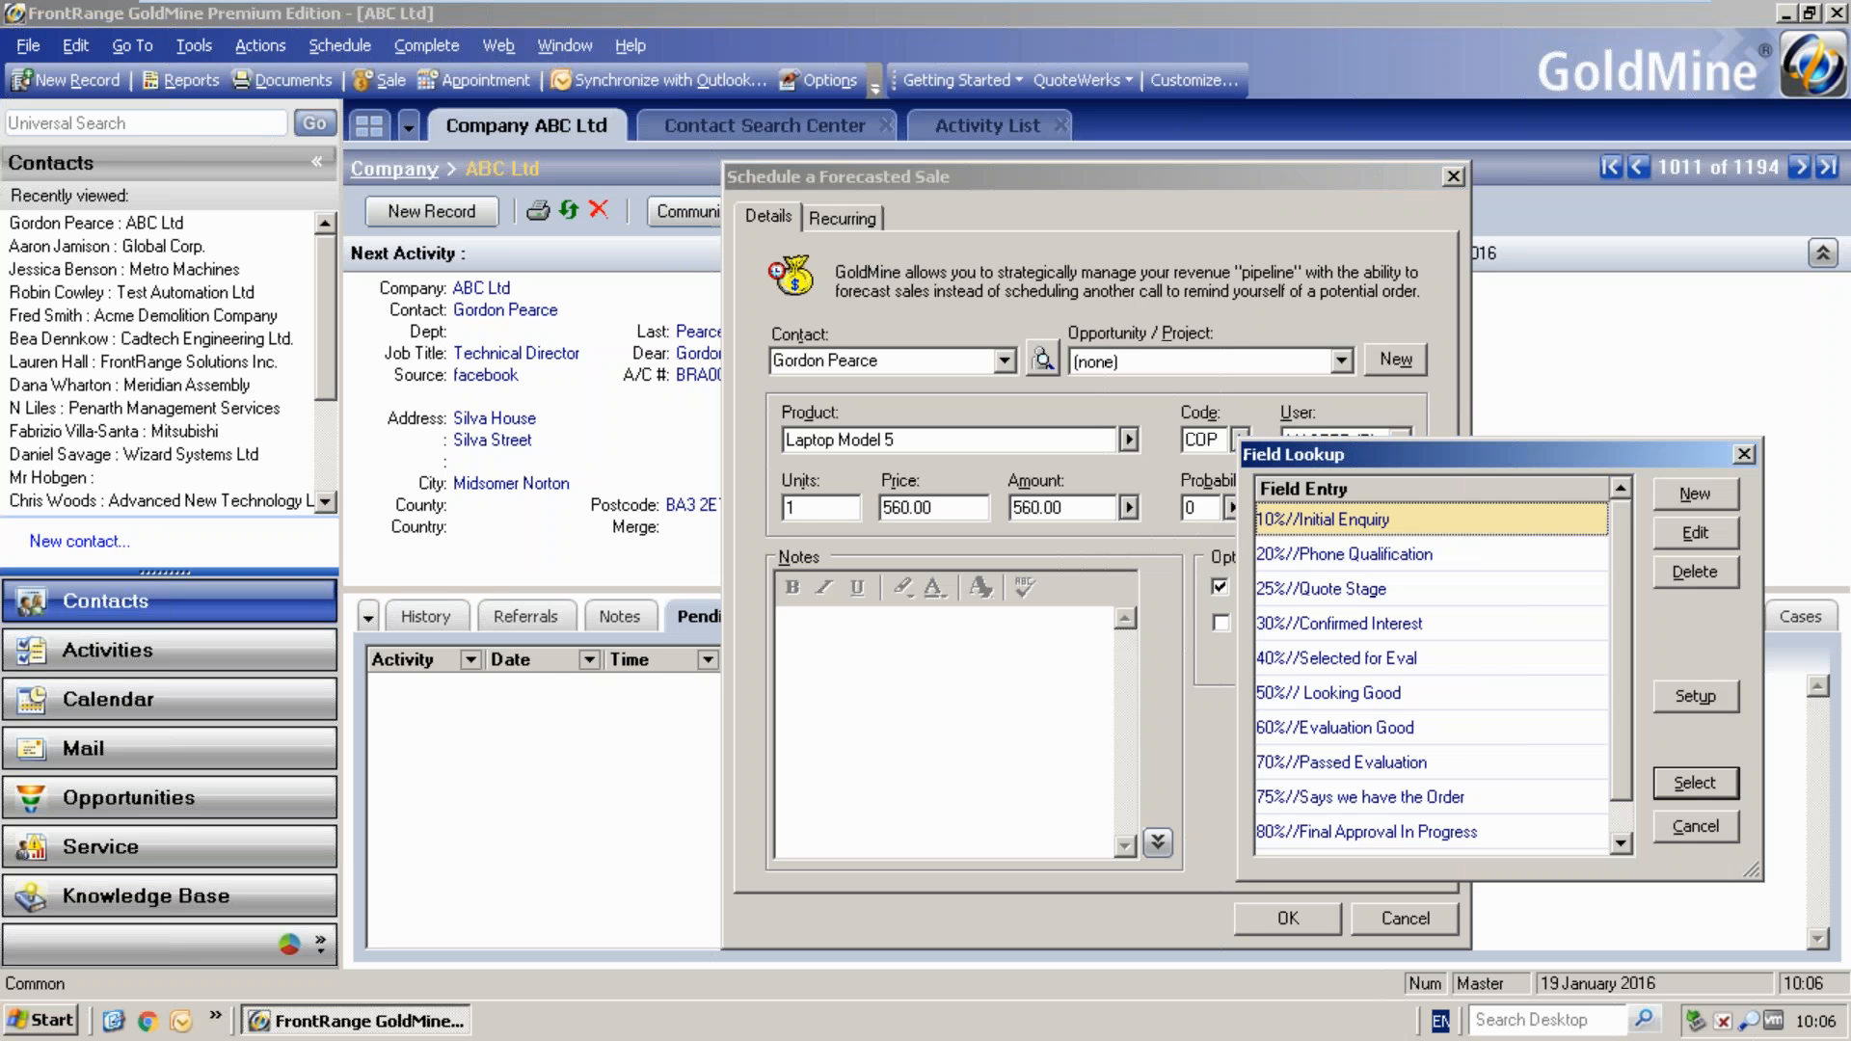
click(1338, 694)
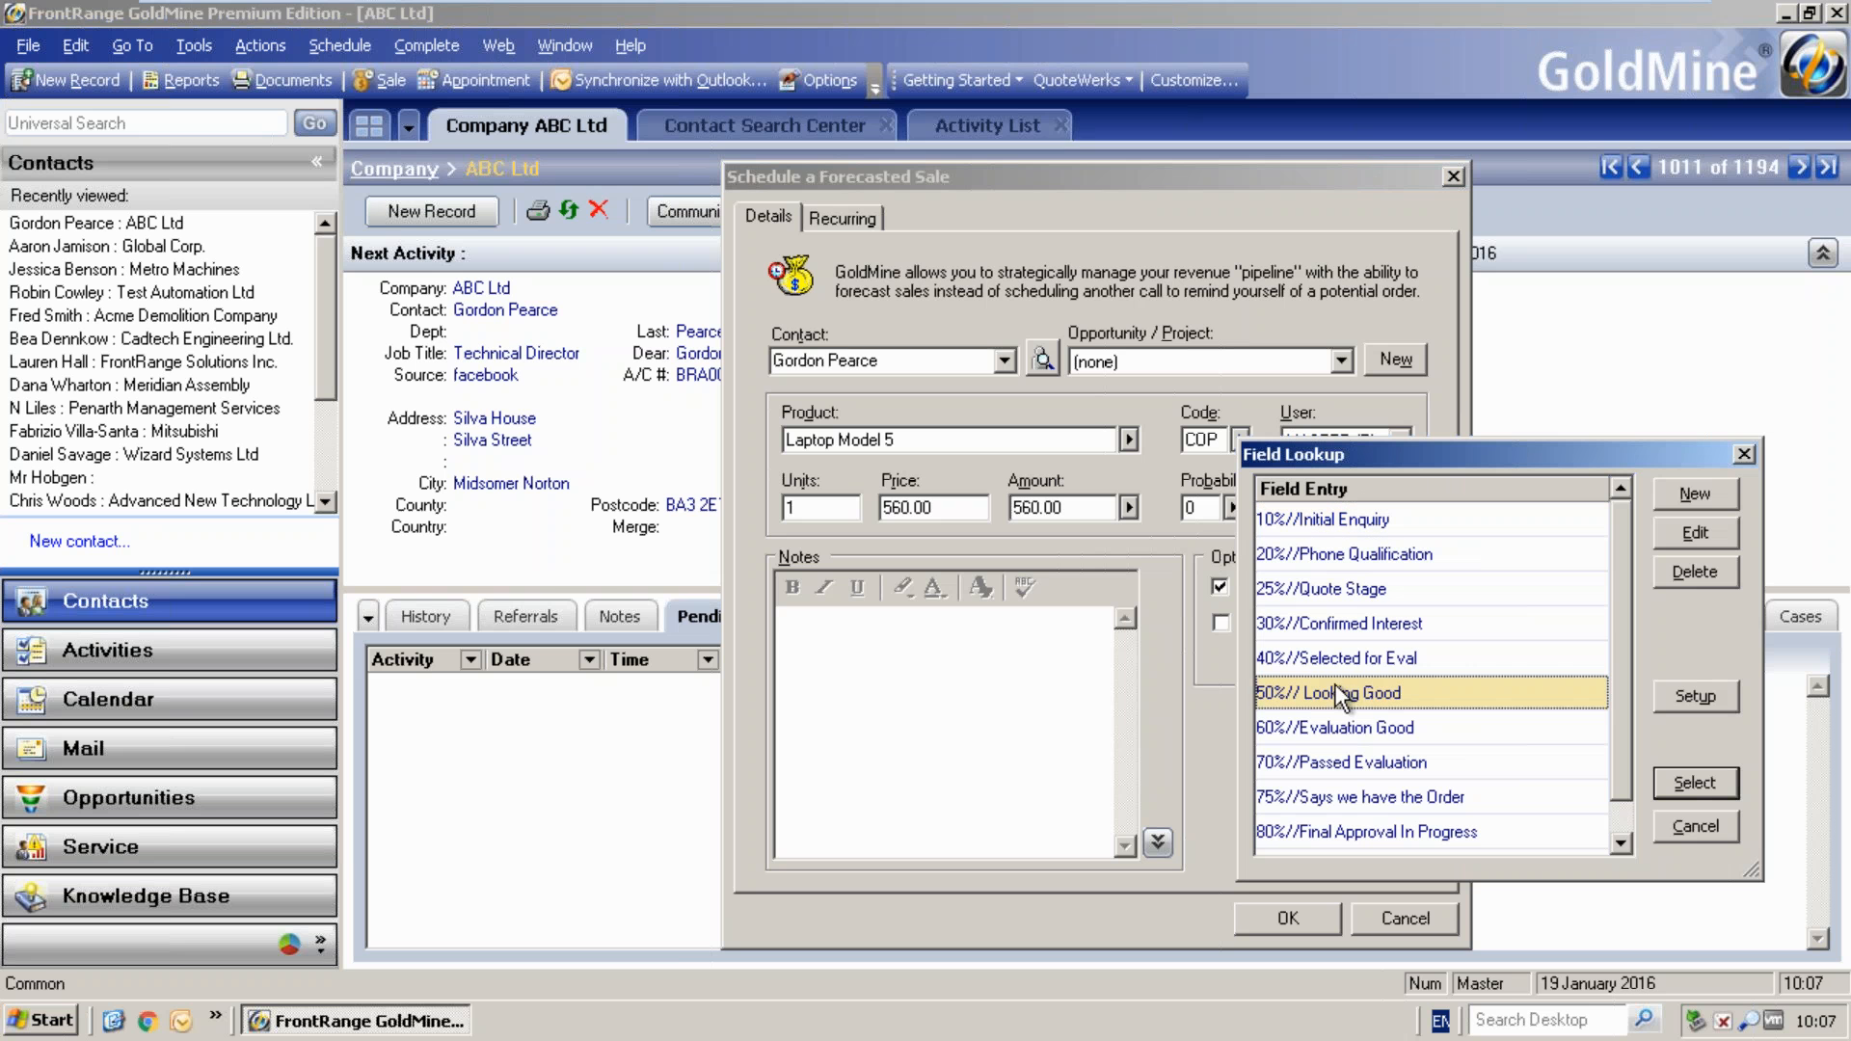
double_click(1412, 694)
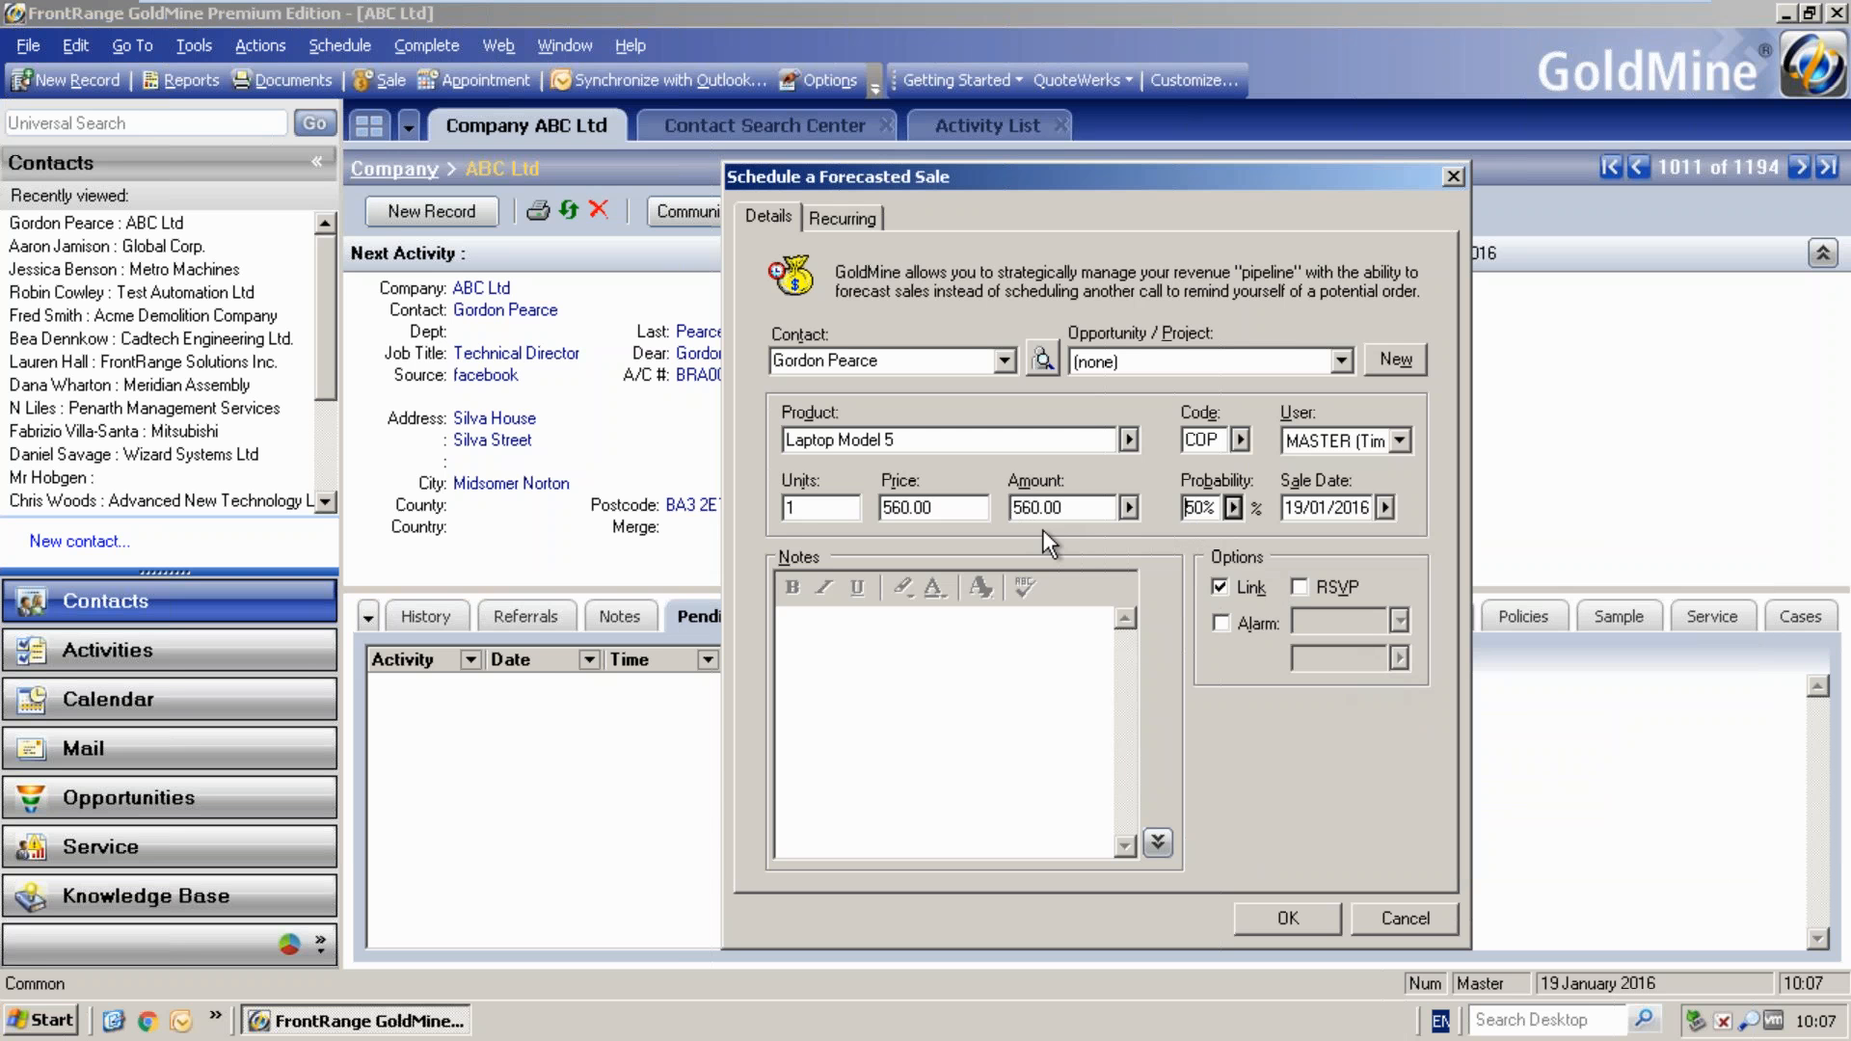
- Set the forecasted sale date to 29 January 2016
click(1385, 506)
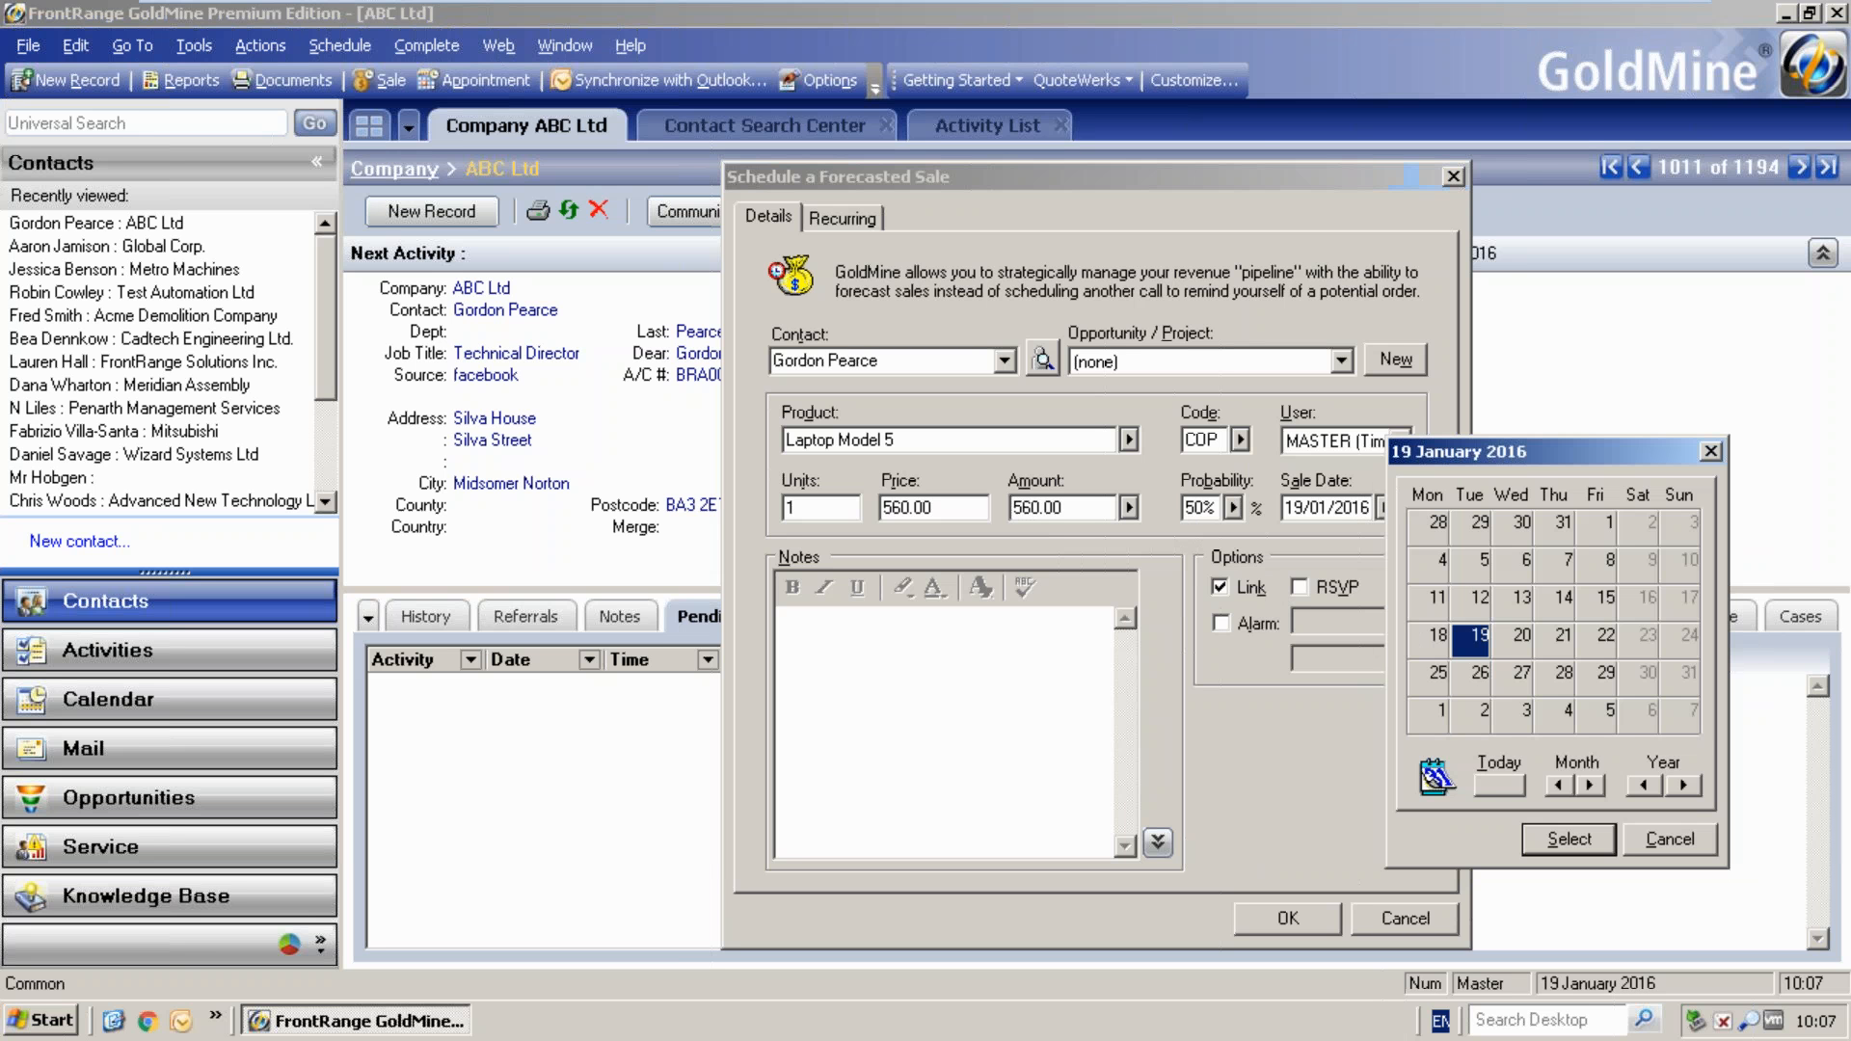
click(1591, 675)
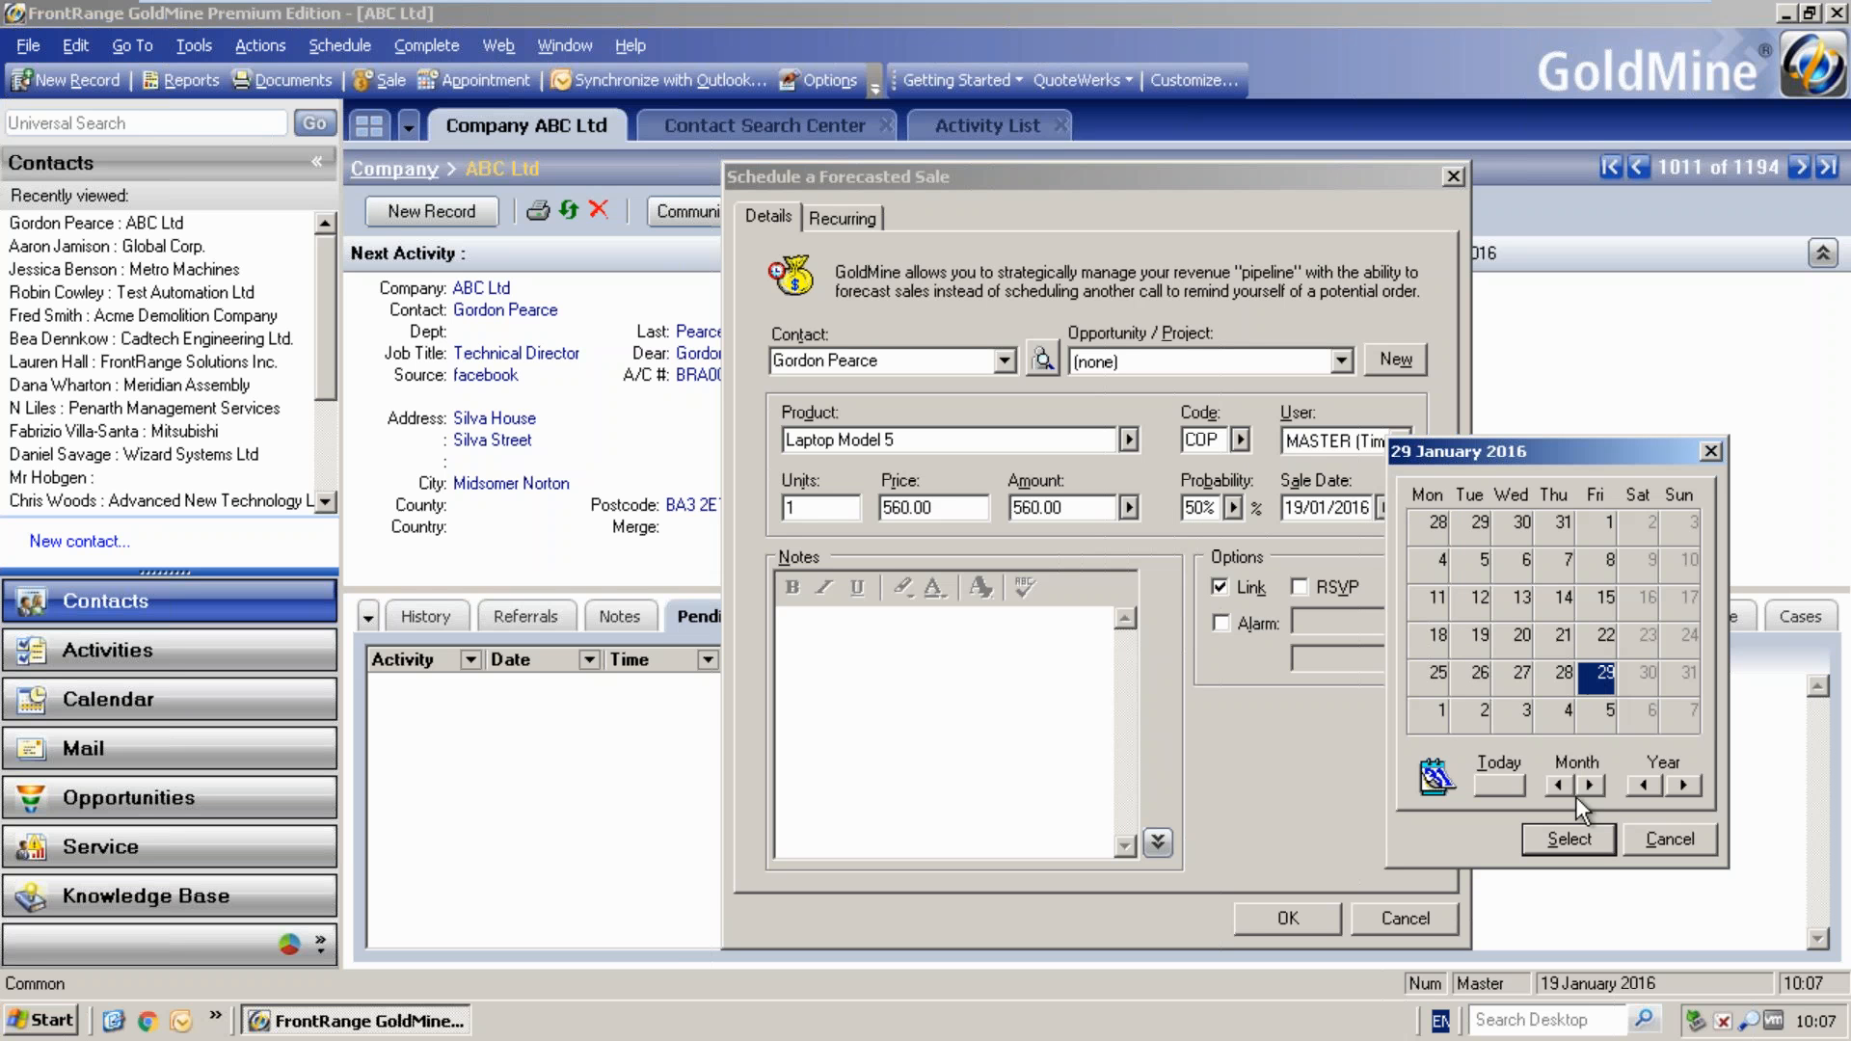
click(1566, 836)
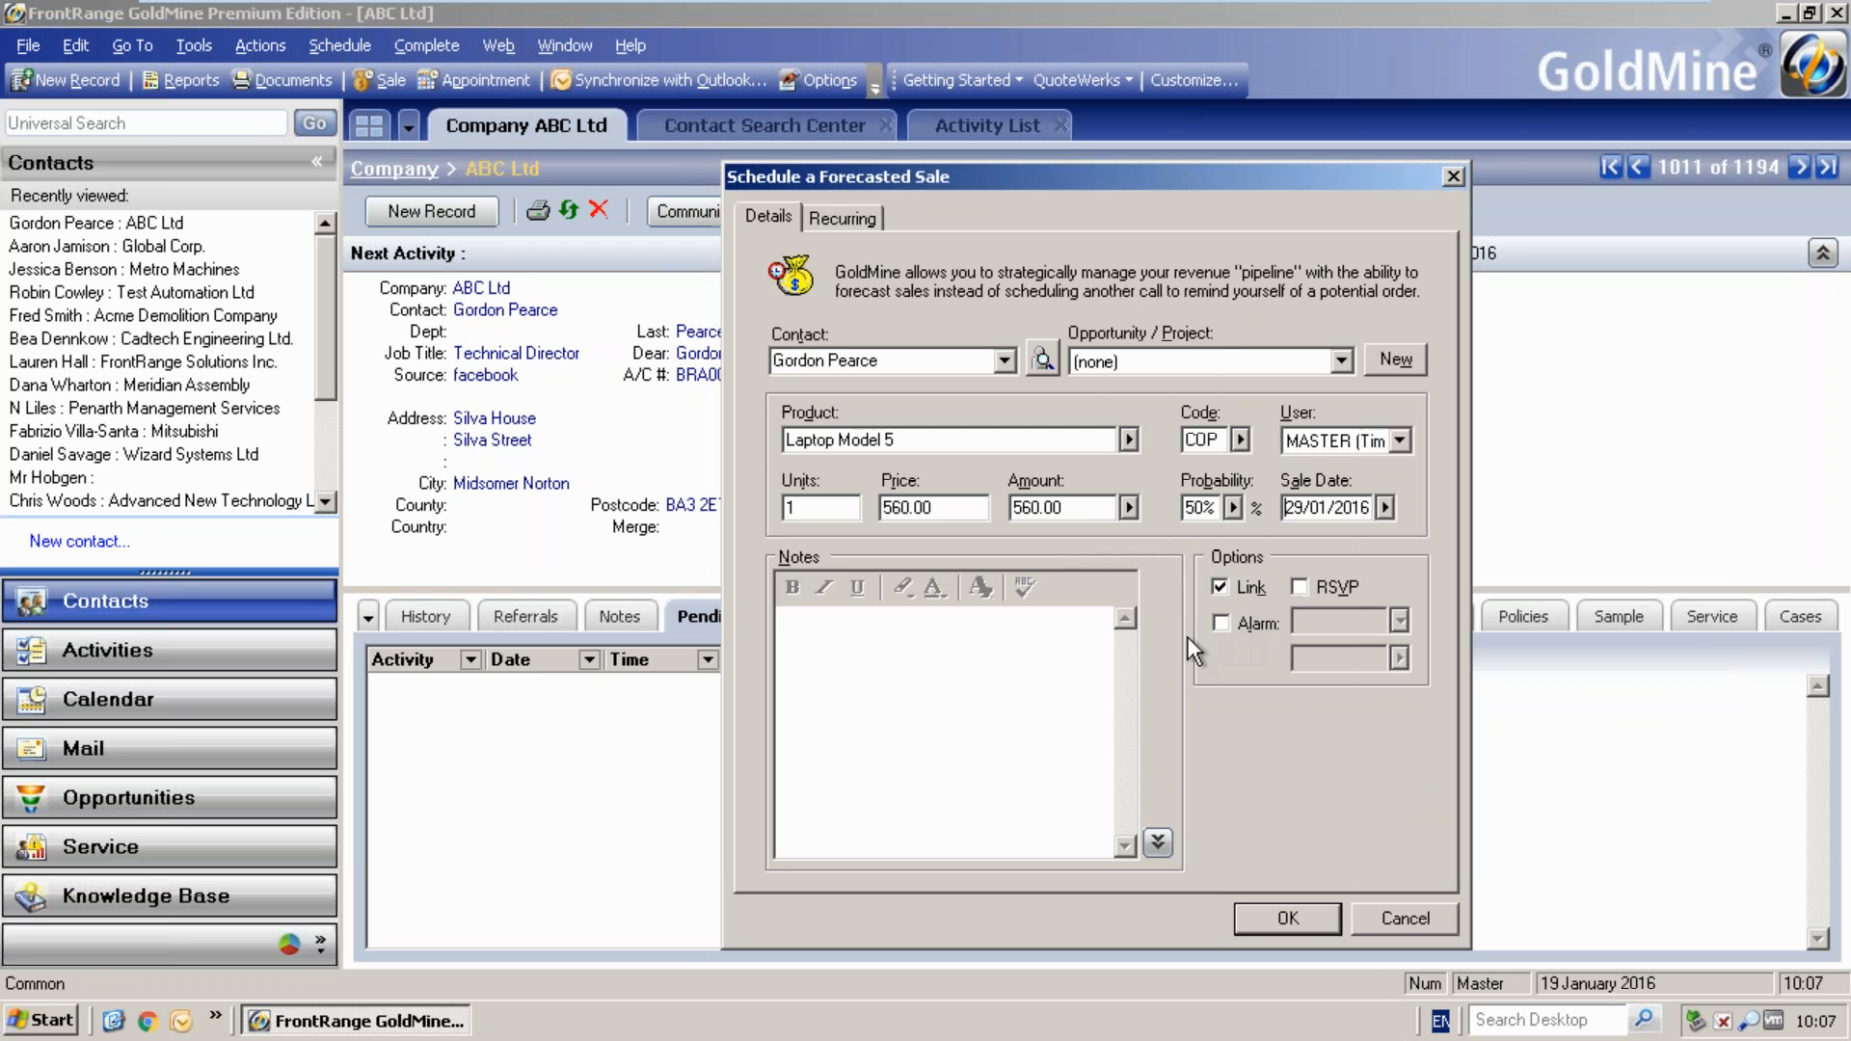
click(982, 634)
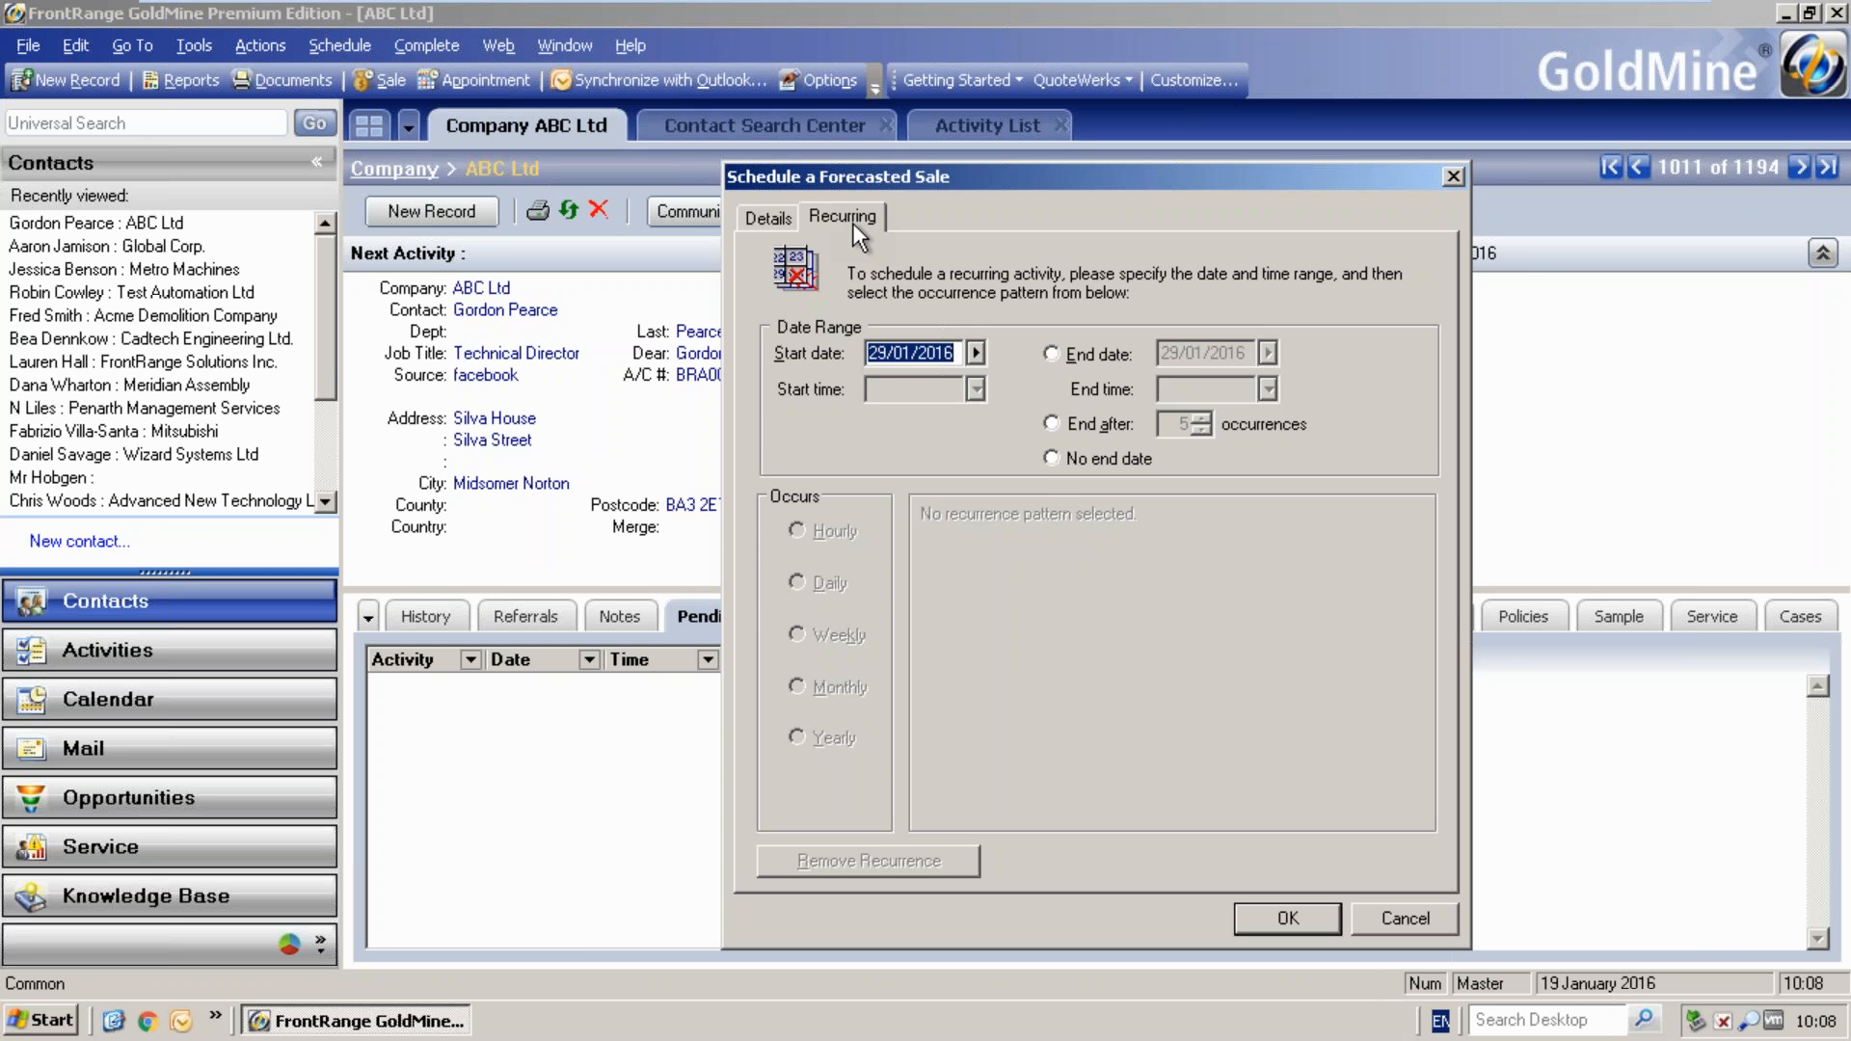
- Make the forecasted sale recur every Friday with an end date of 05/02/2016, and save it
click(1050, 353)
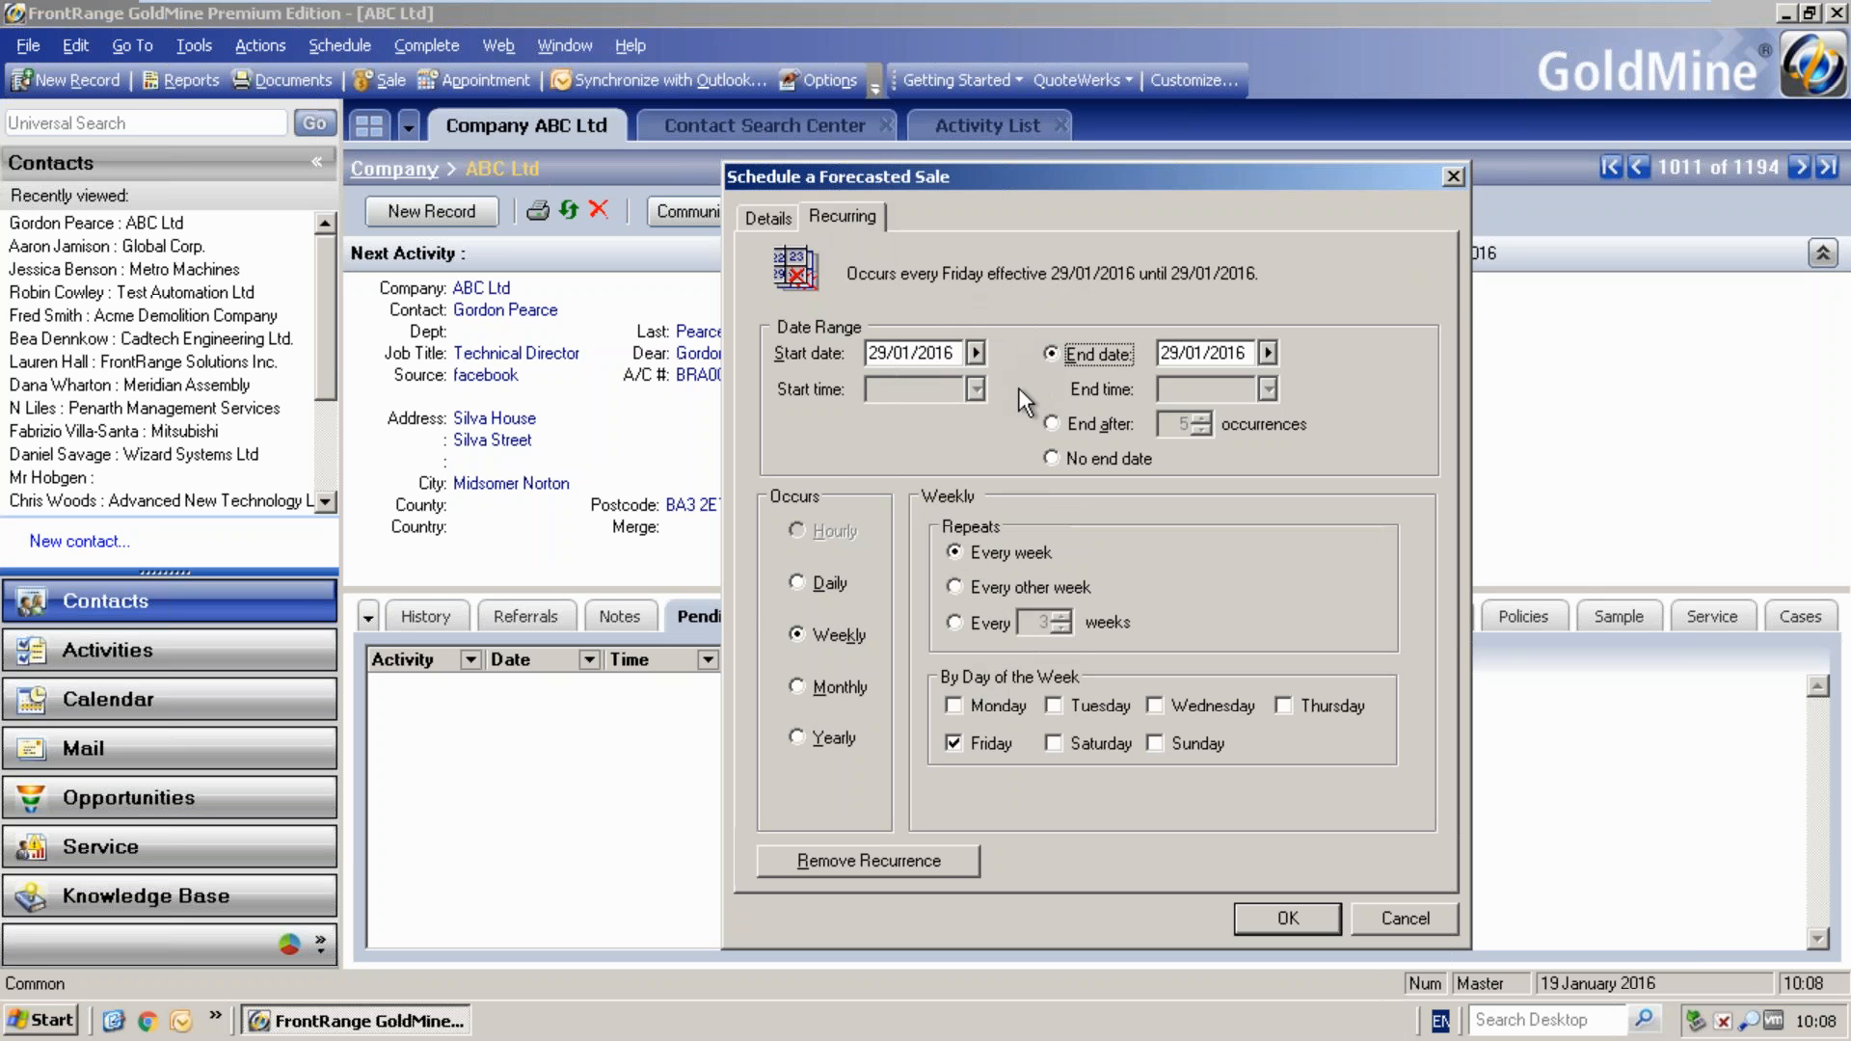
click(771, 218)
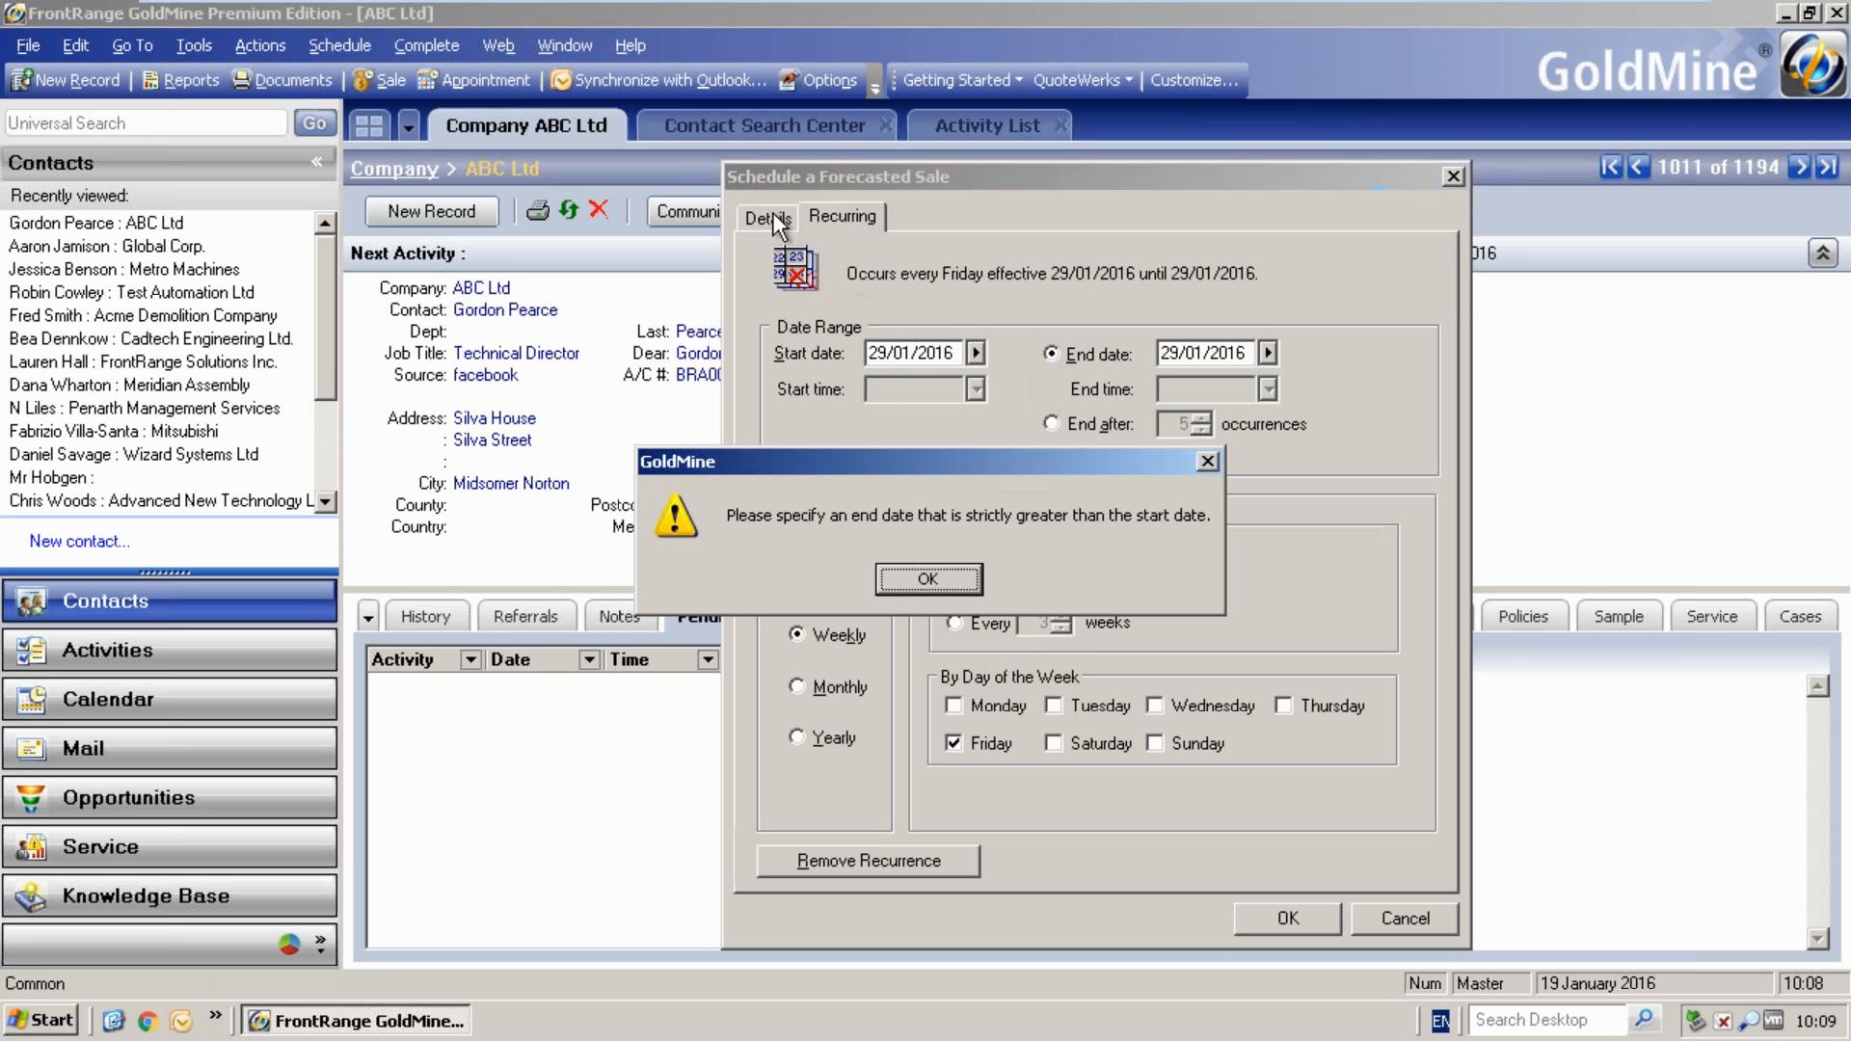
click(928, 582)
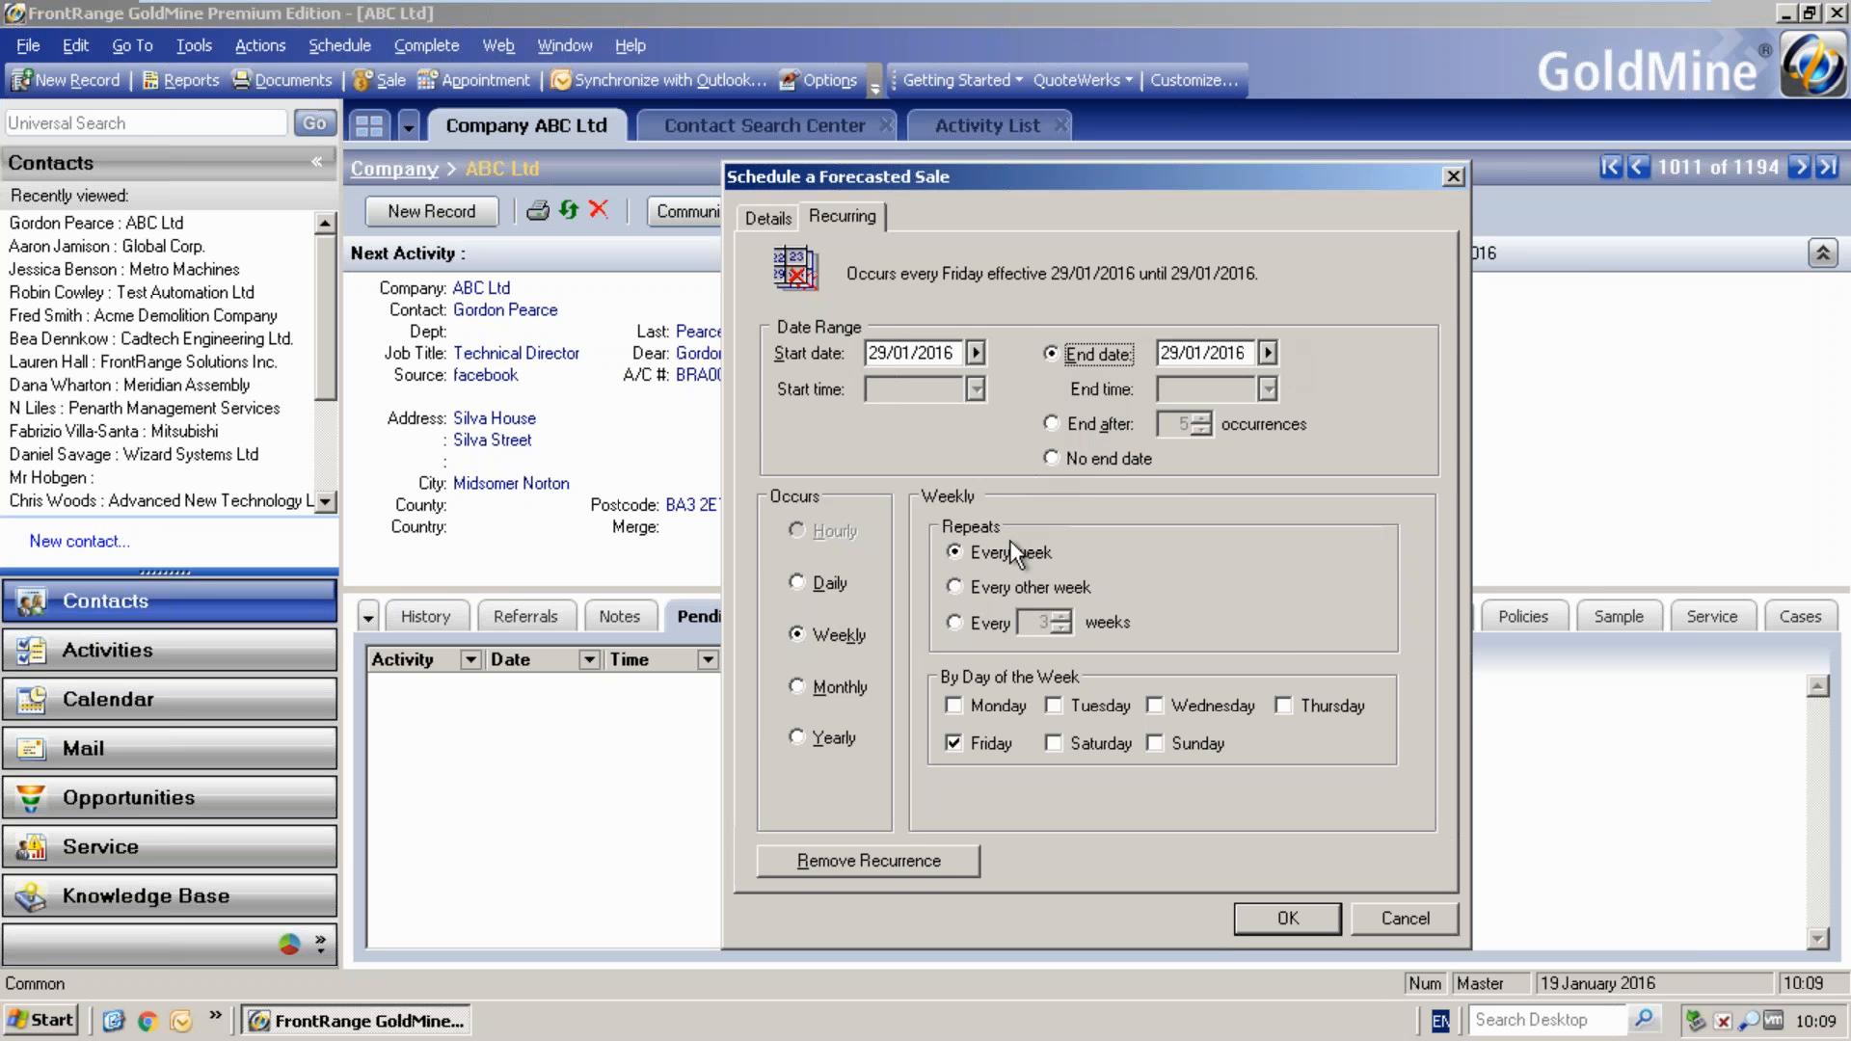
click(1267, 353)
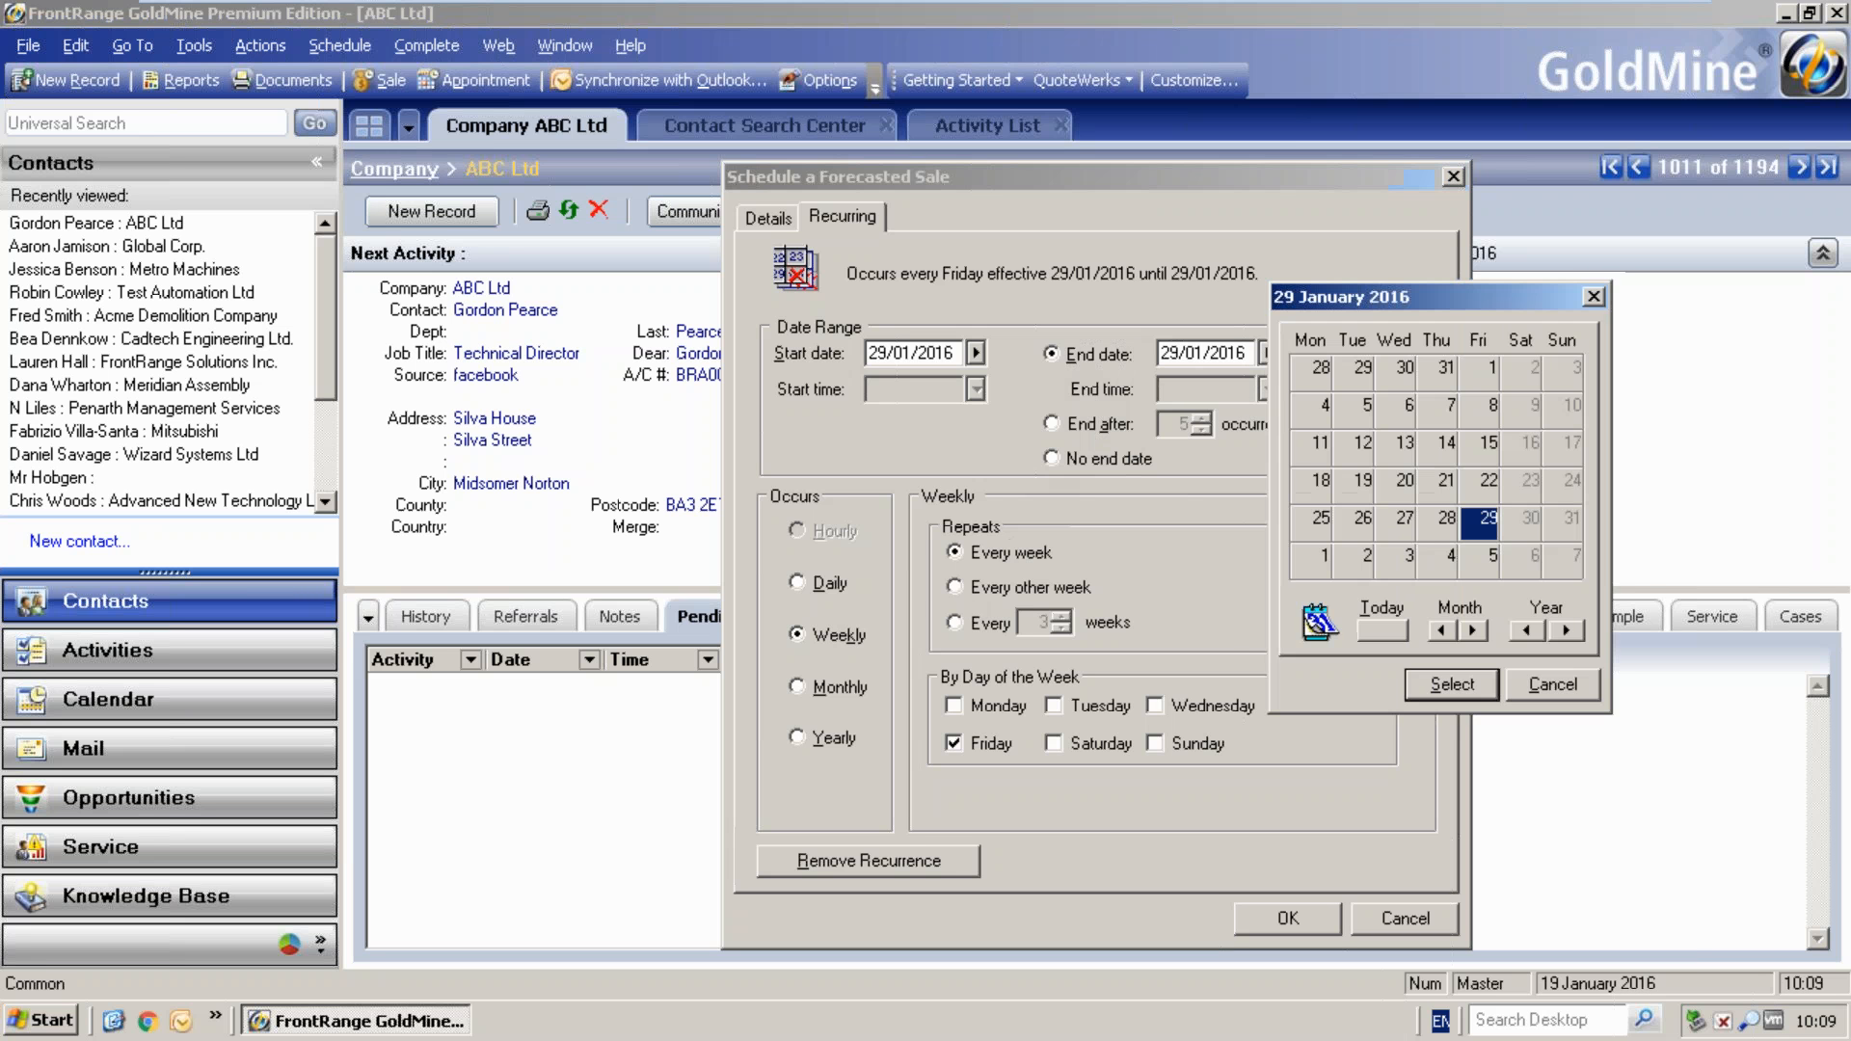
click(1463, 559)
click(1437, 684)
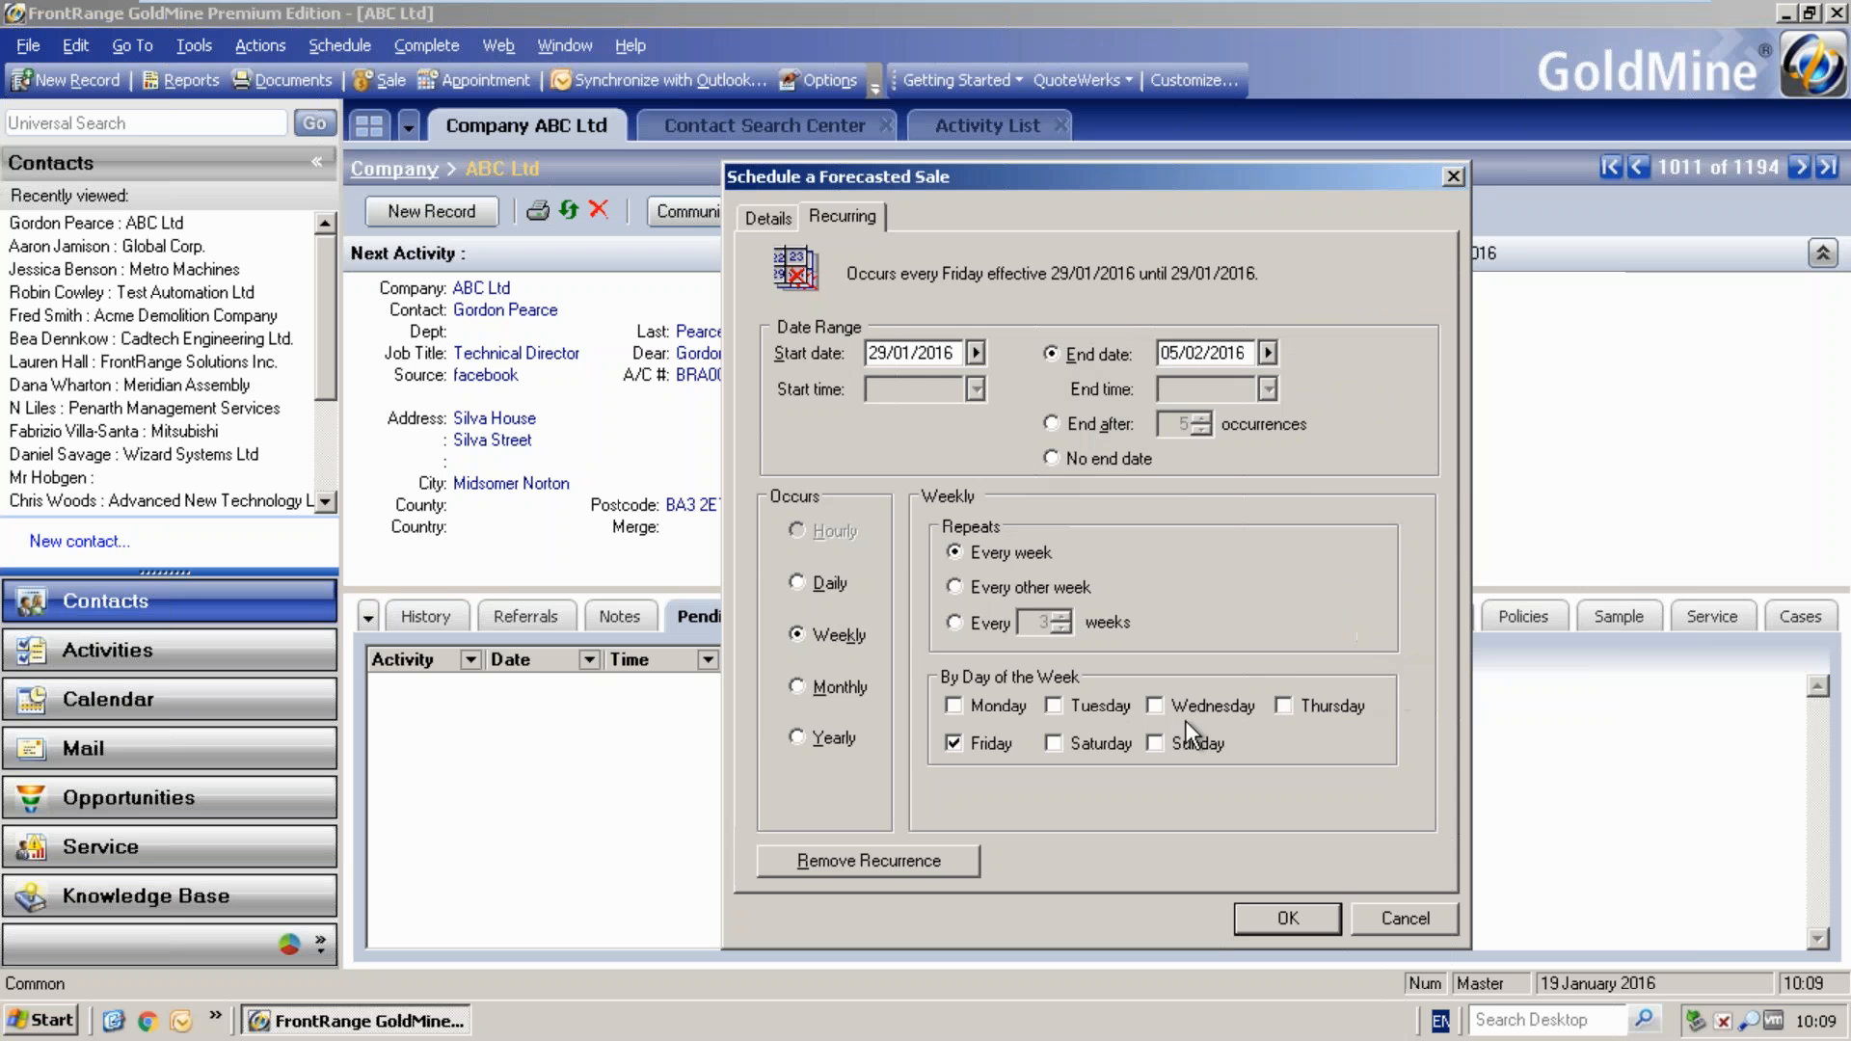
click(783, 223)
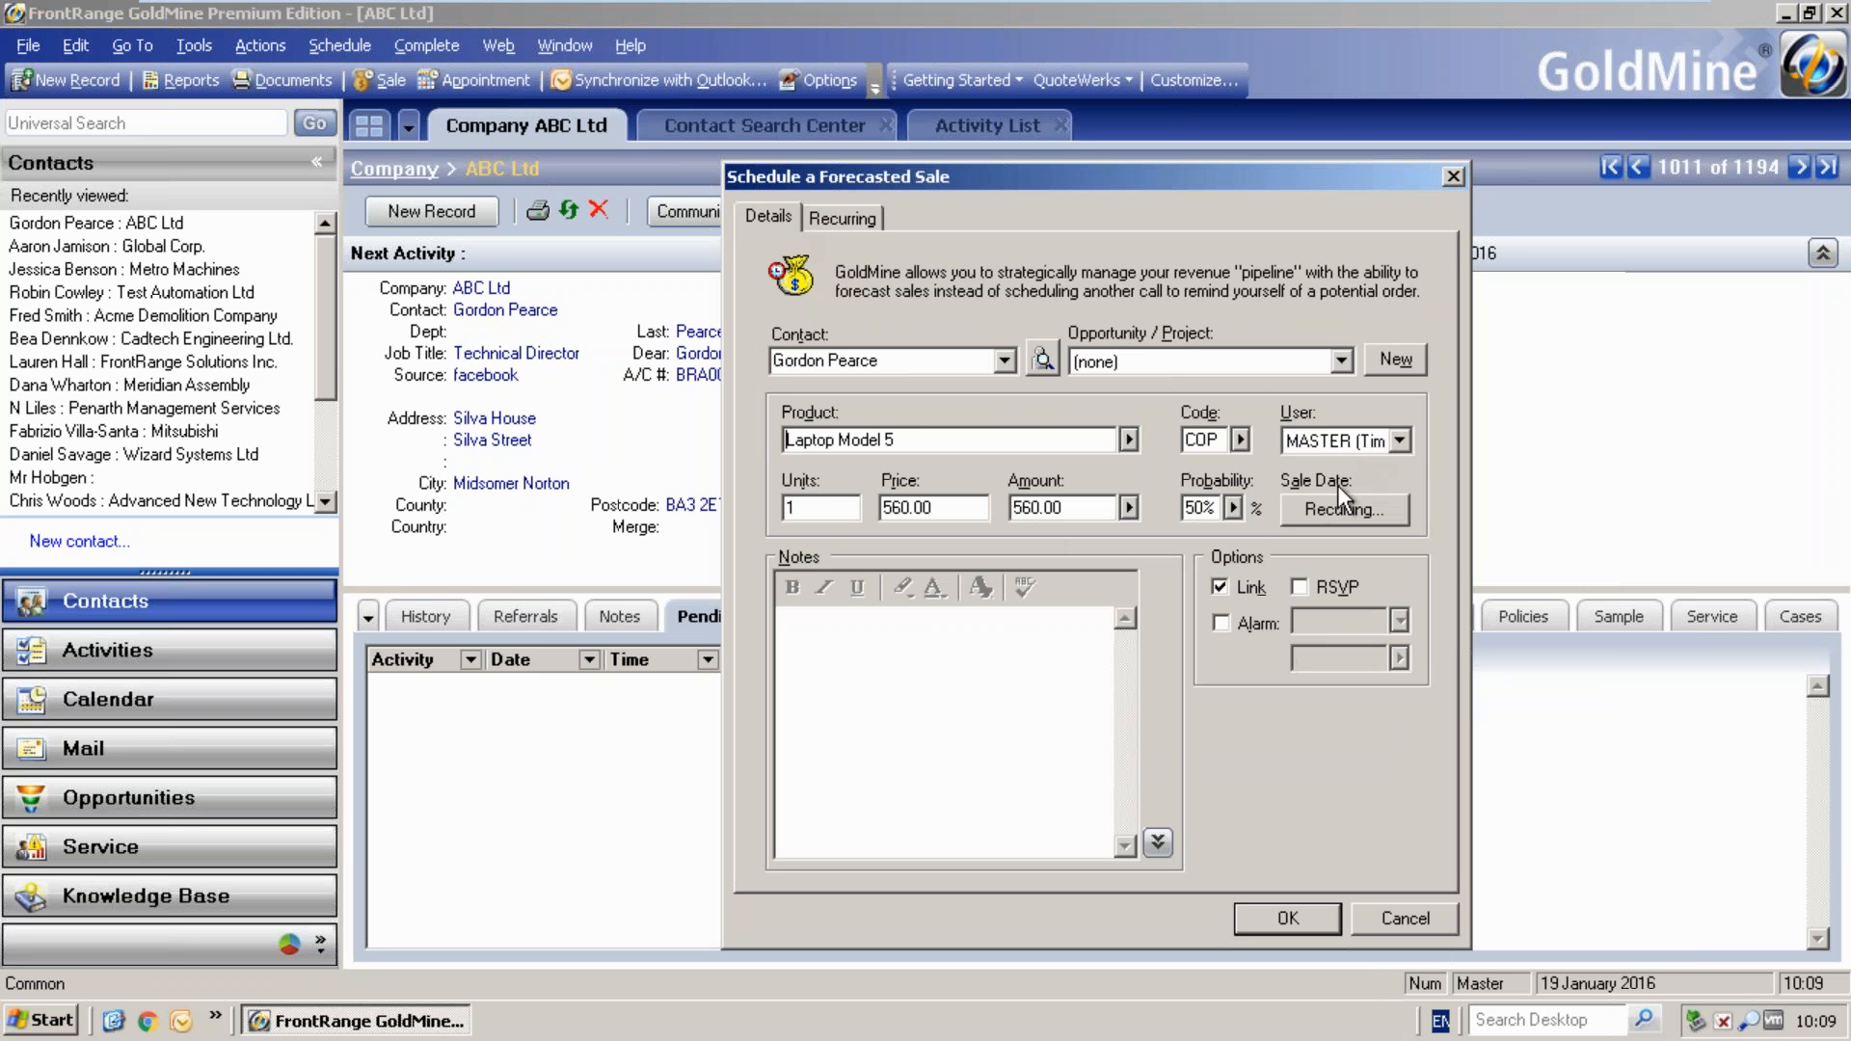
click(1288, 921)
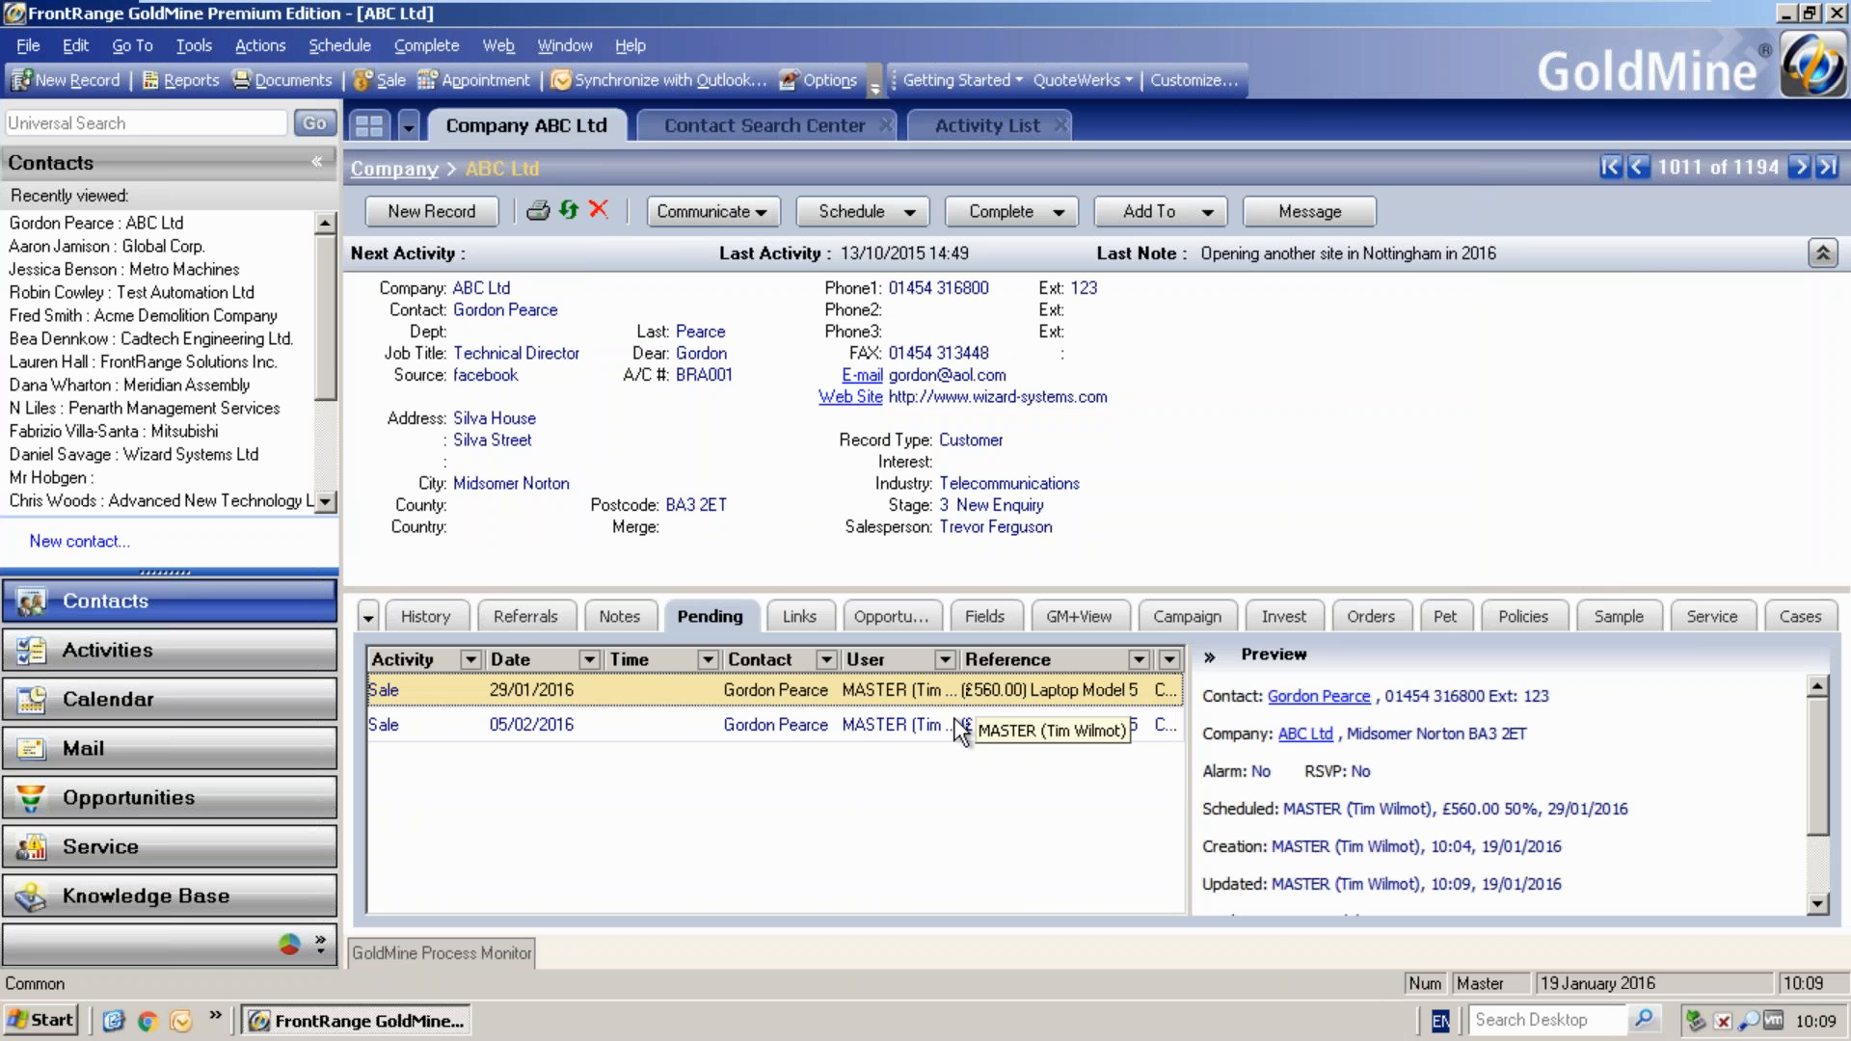
- Open the list of all forecasted sales and review its available date-range and user filters
click(934, 130)
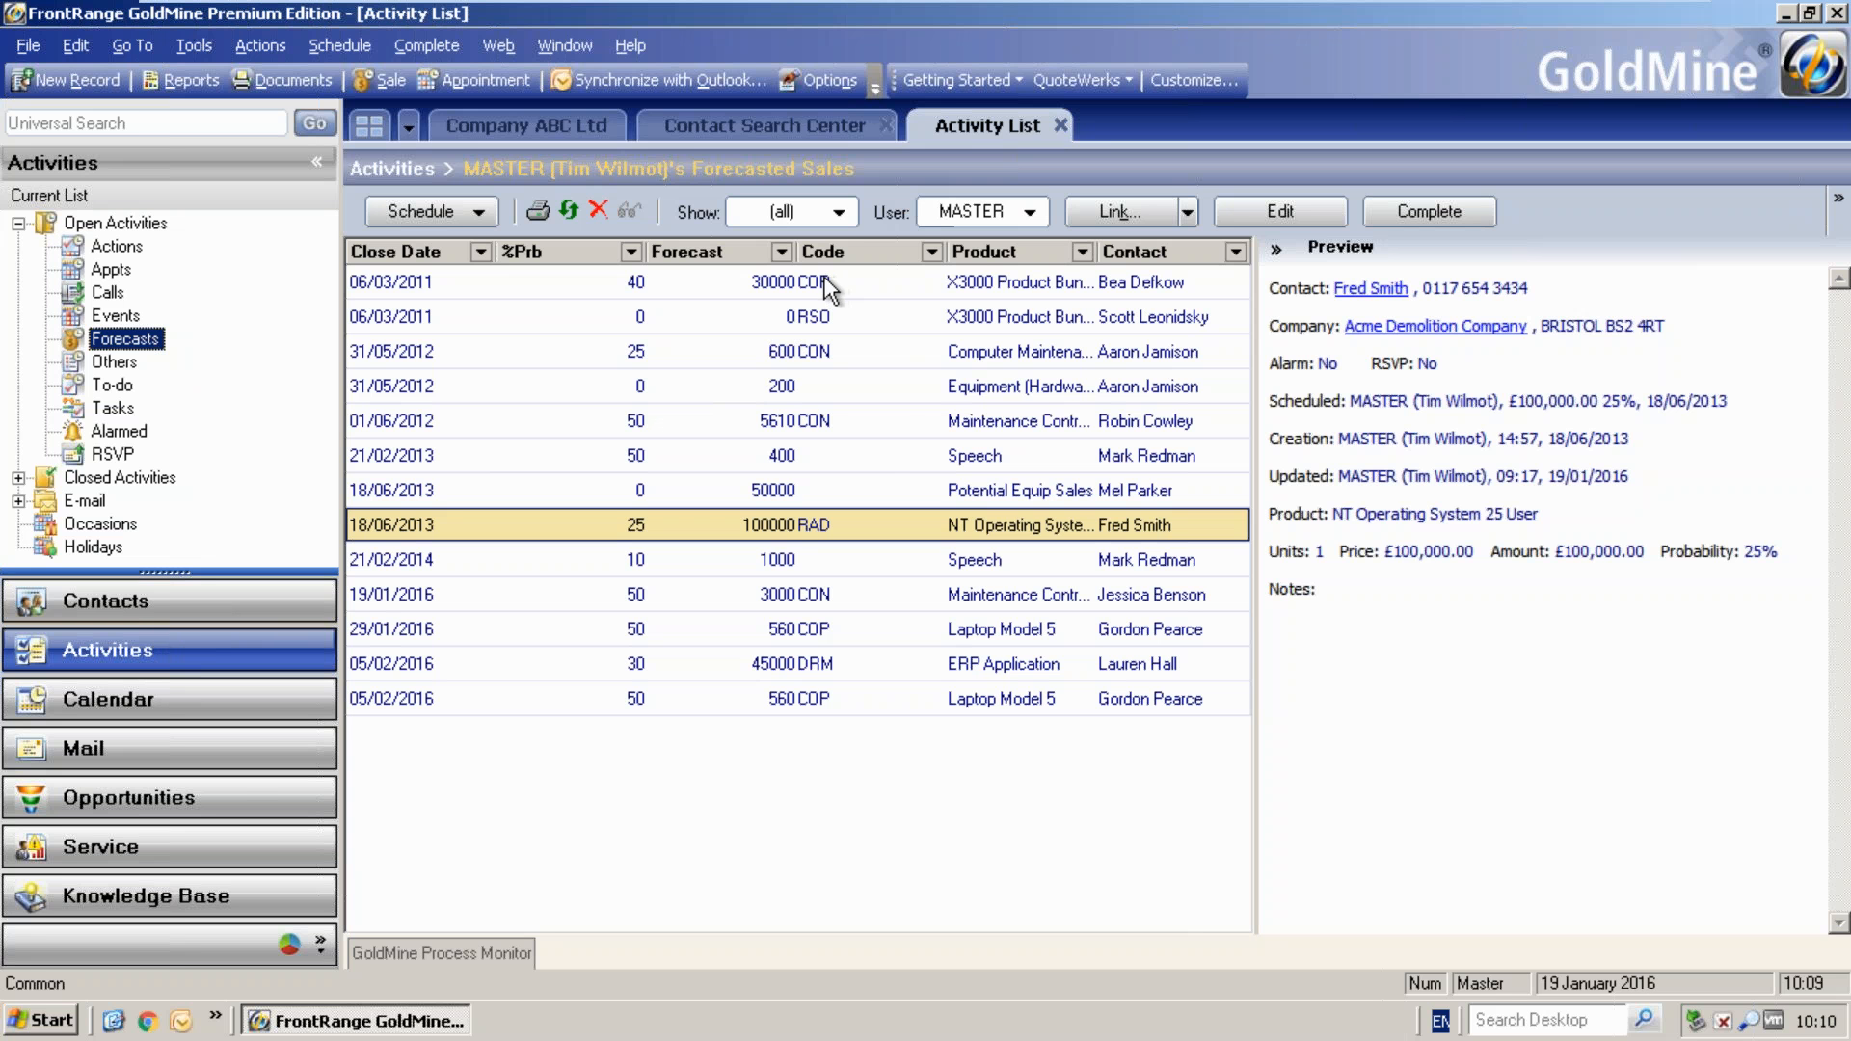
click(787, 216)
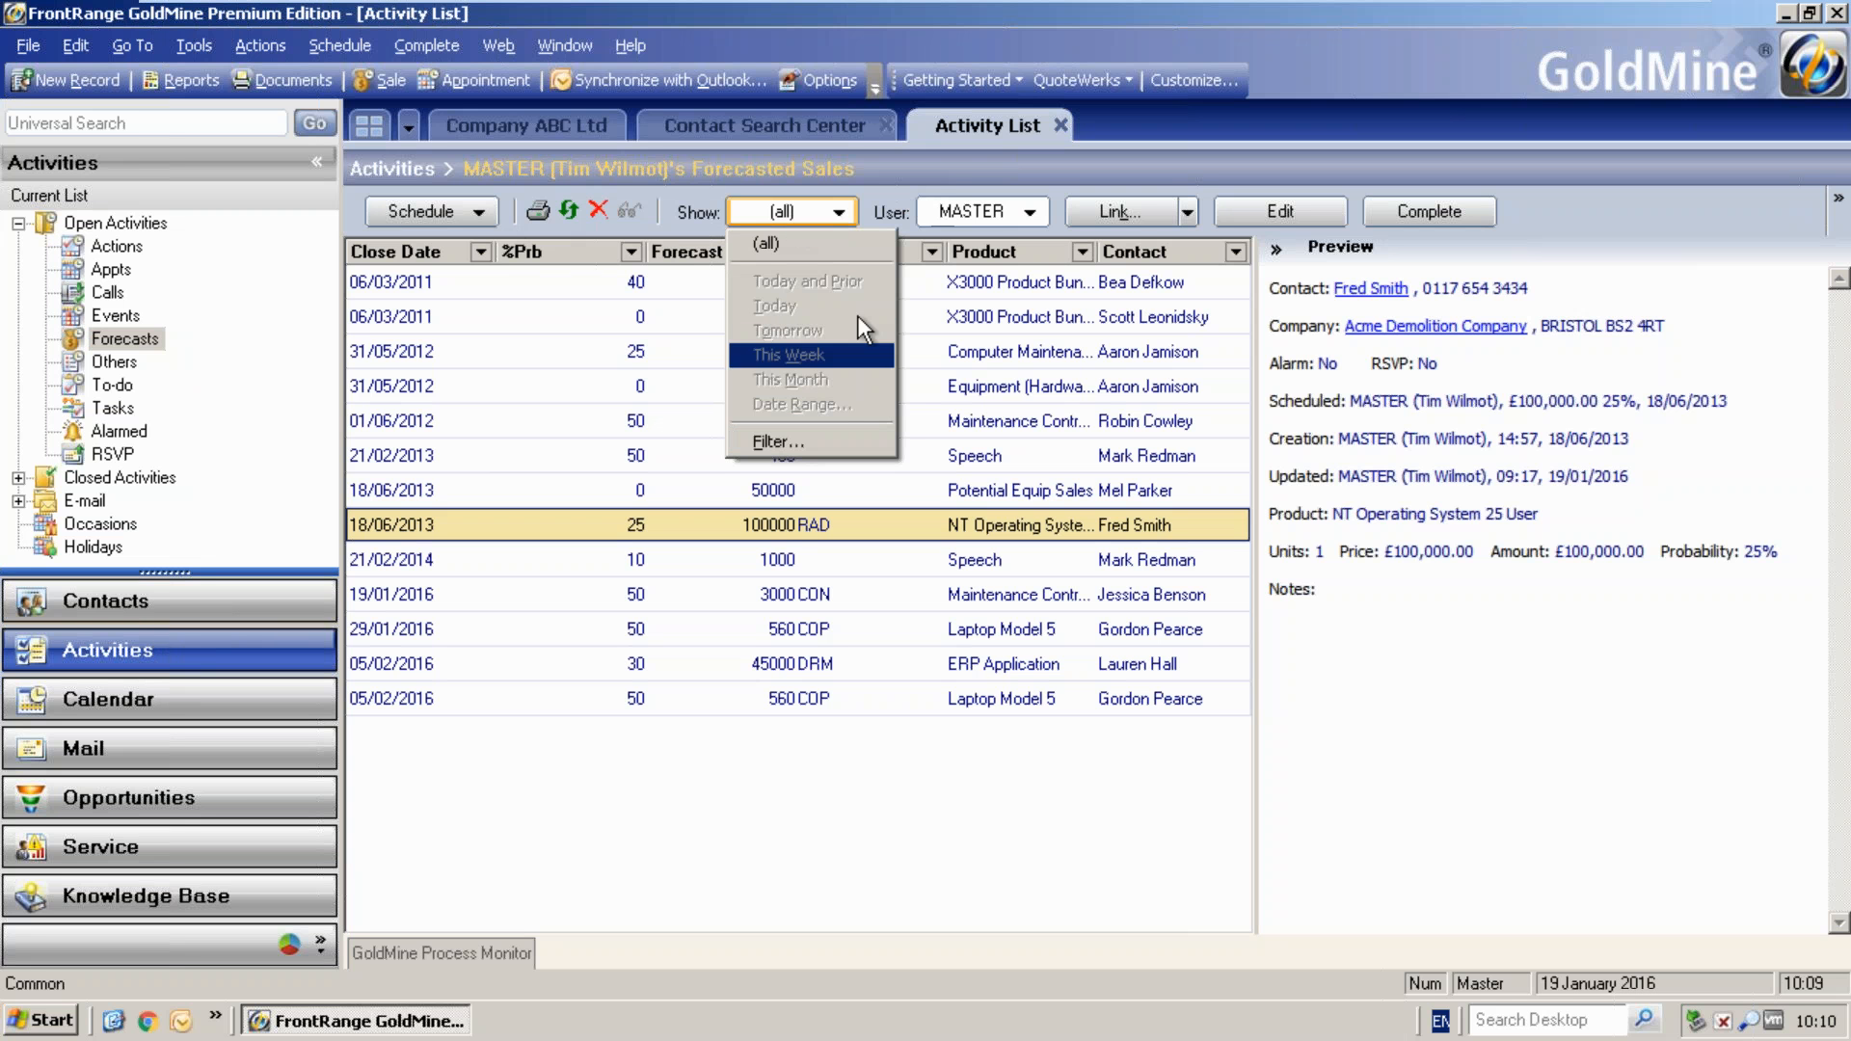
click(939, 160)
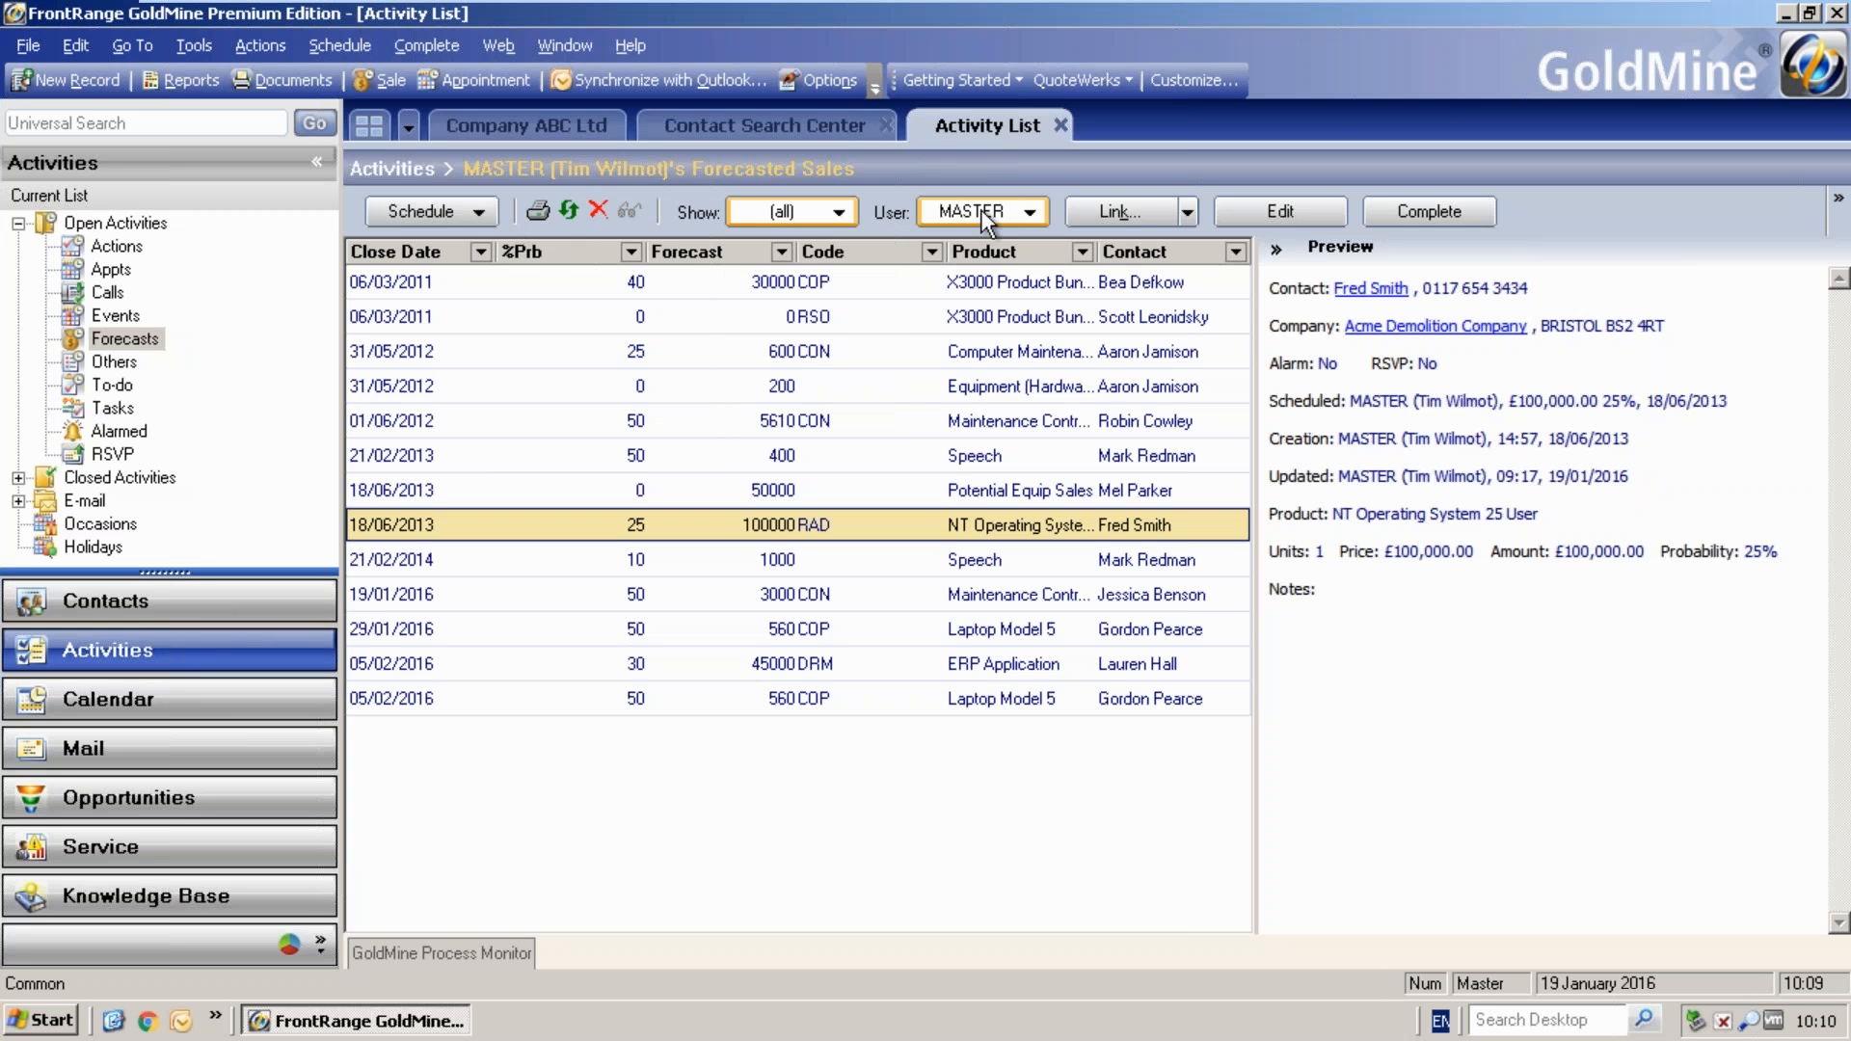
click(986, 214)
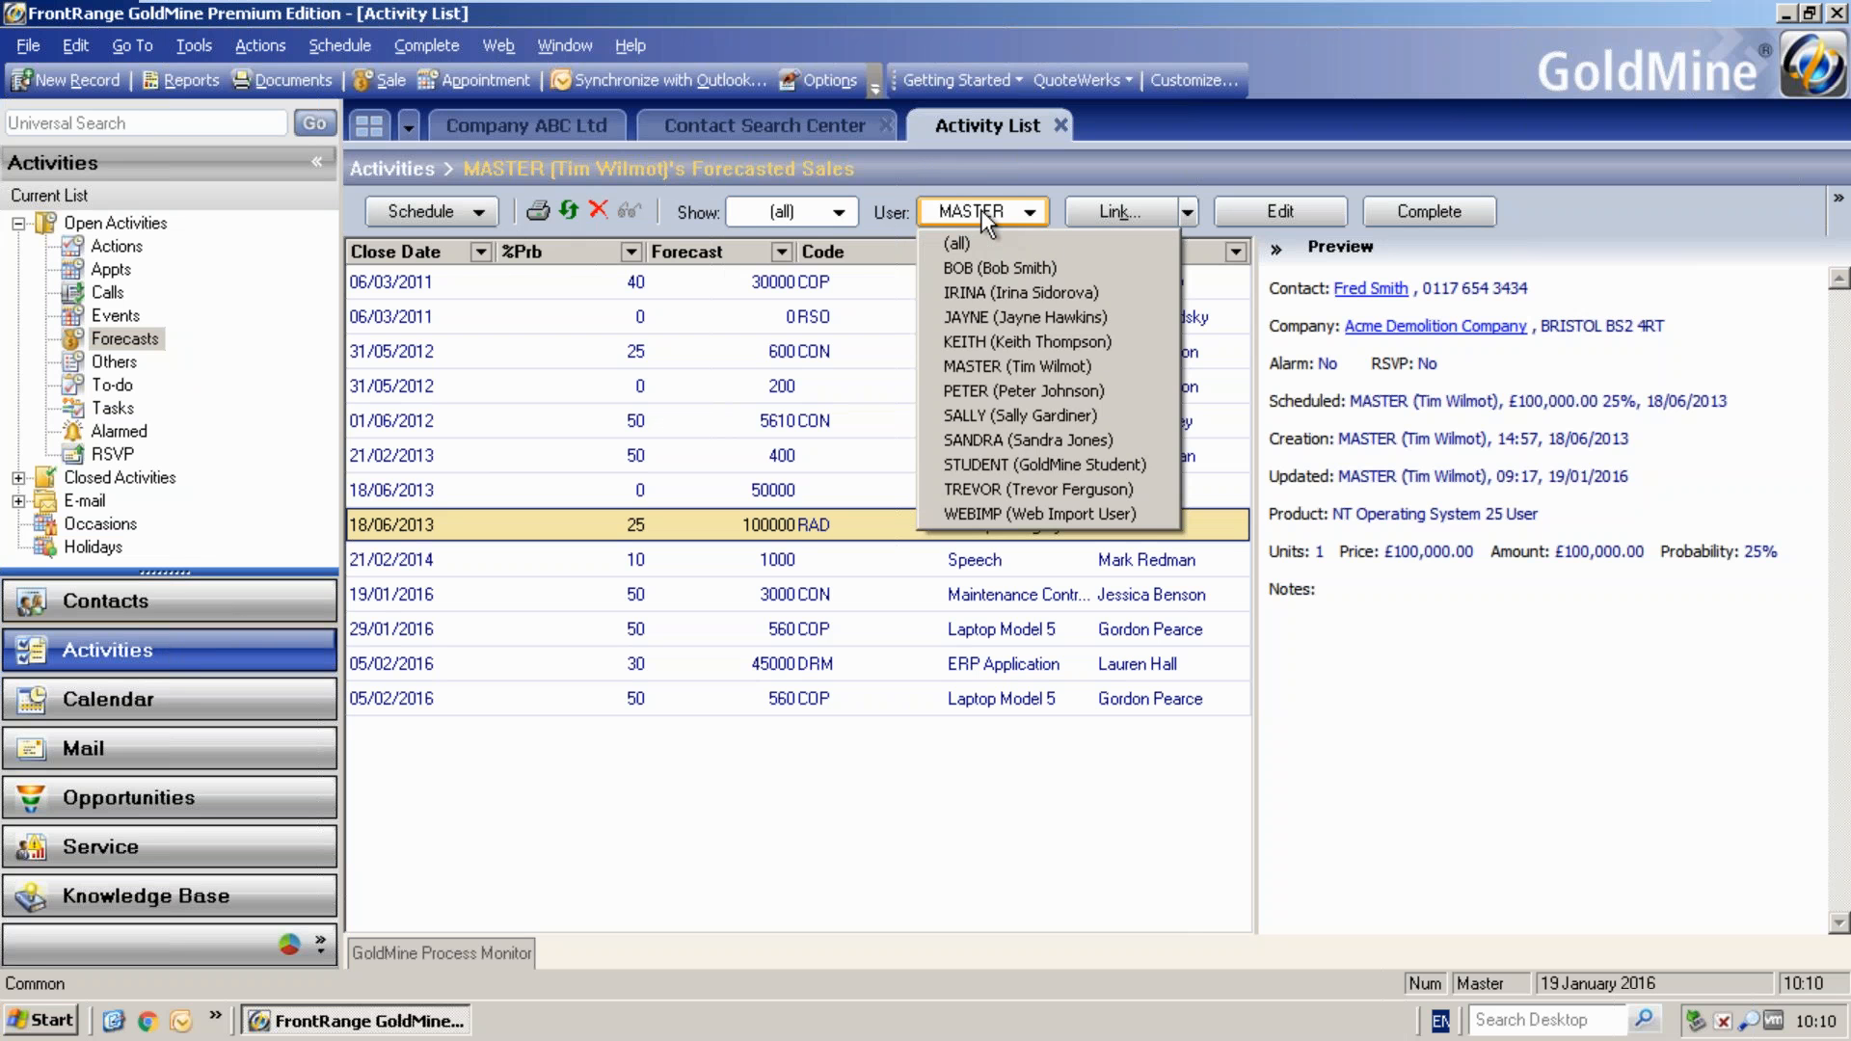
click(993, 166)
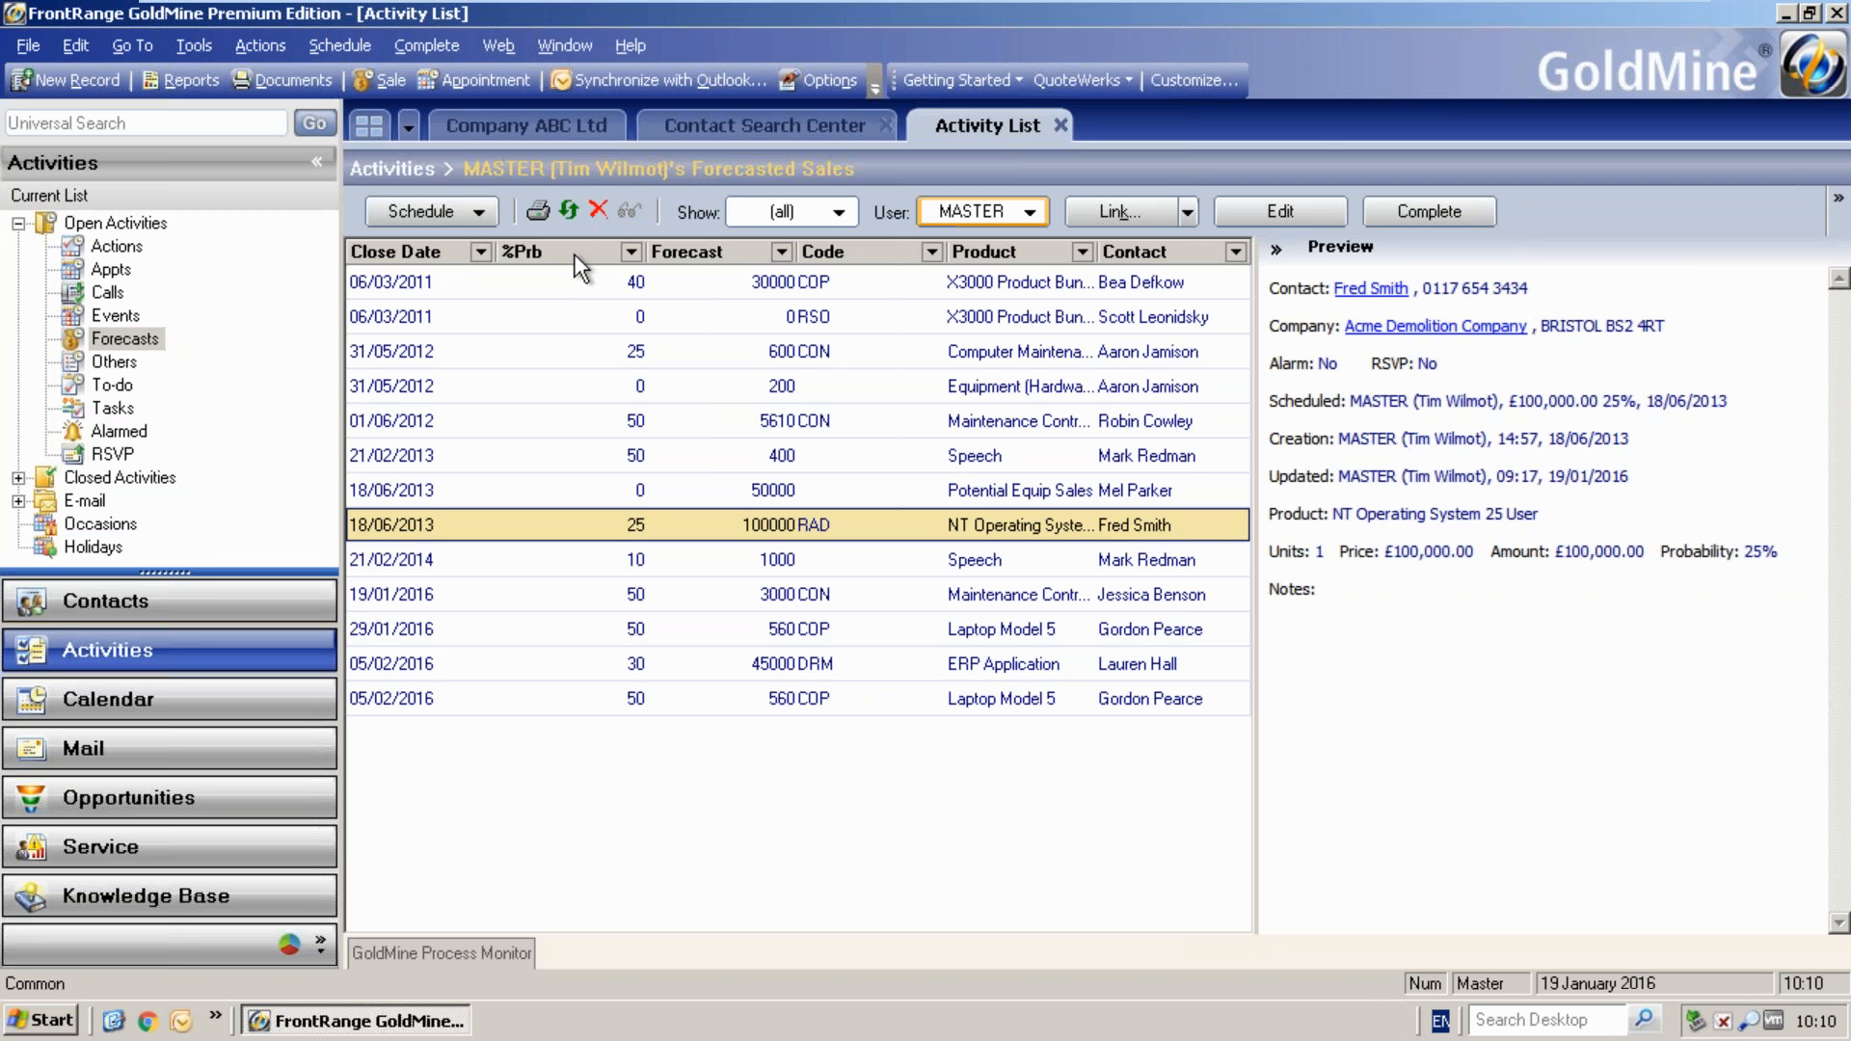
- Filter the forecasted sales list by code CON and clear that filter again
click(929, 252)
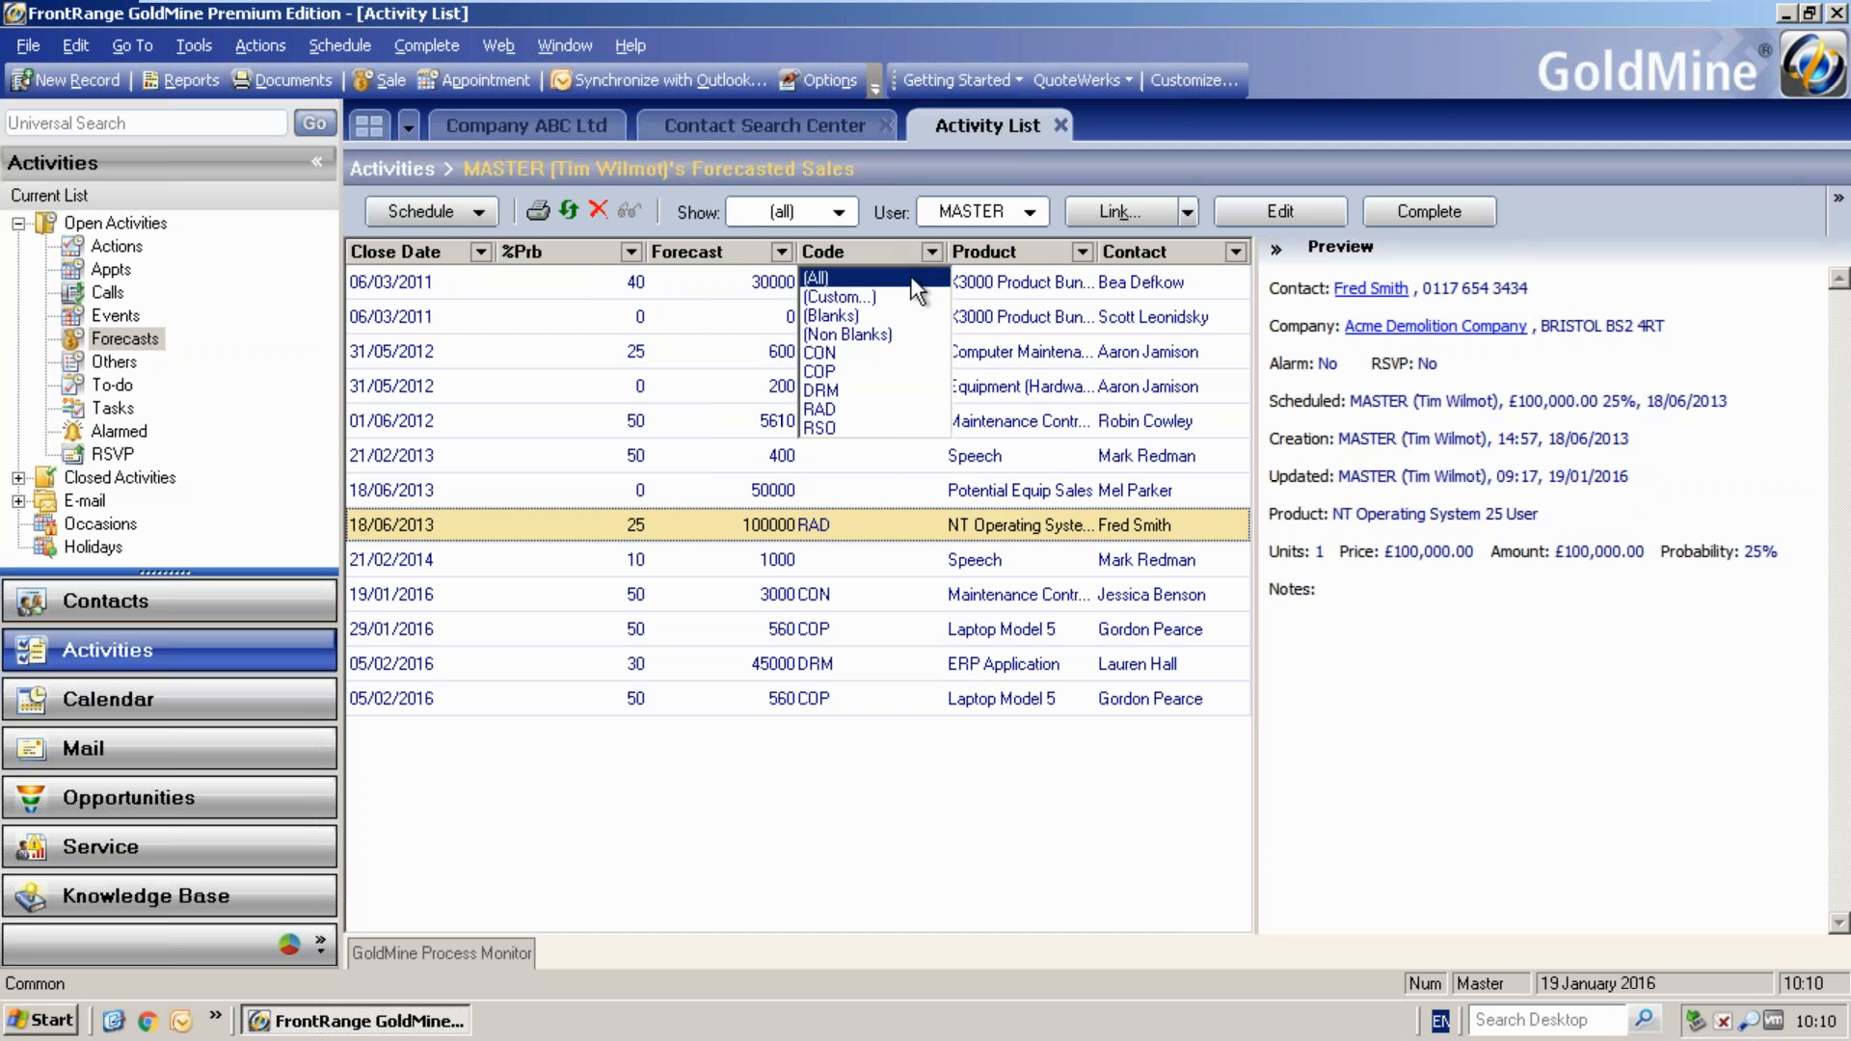
click(879, 354)
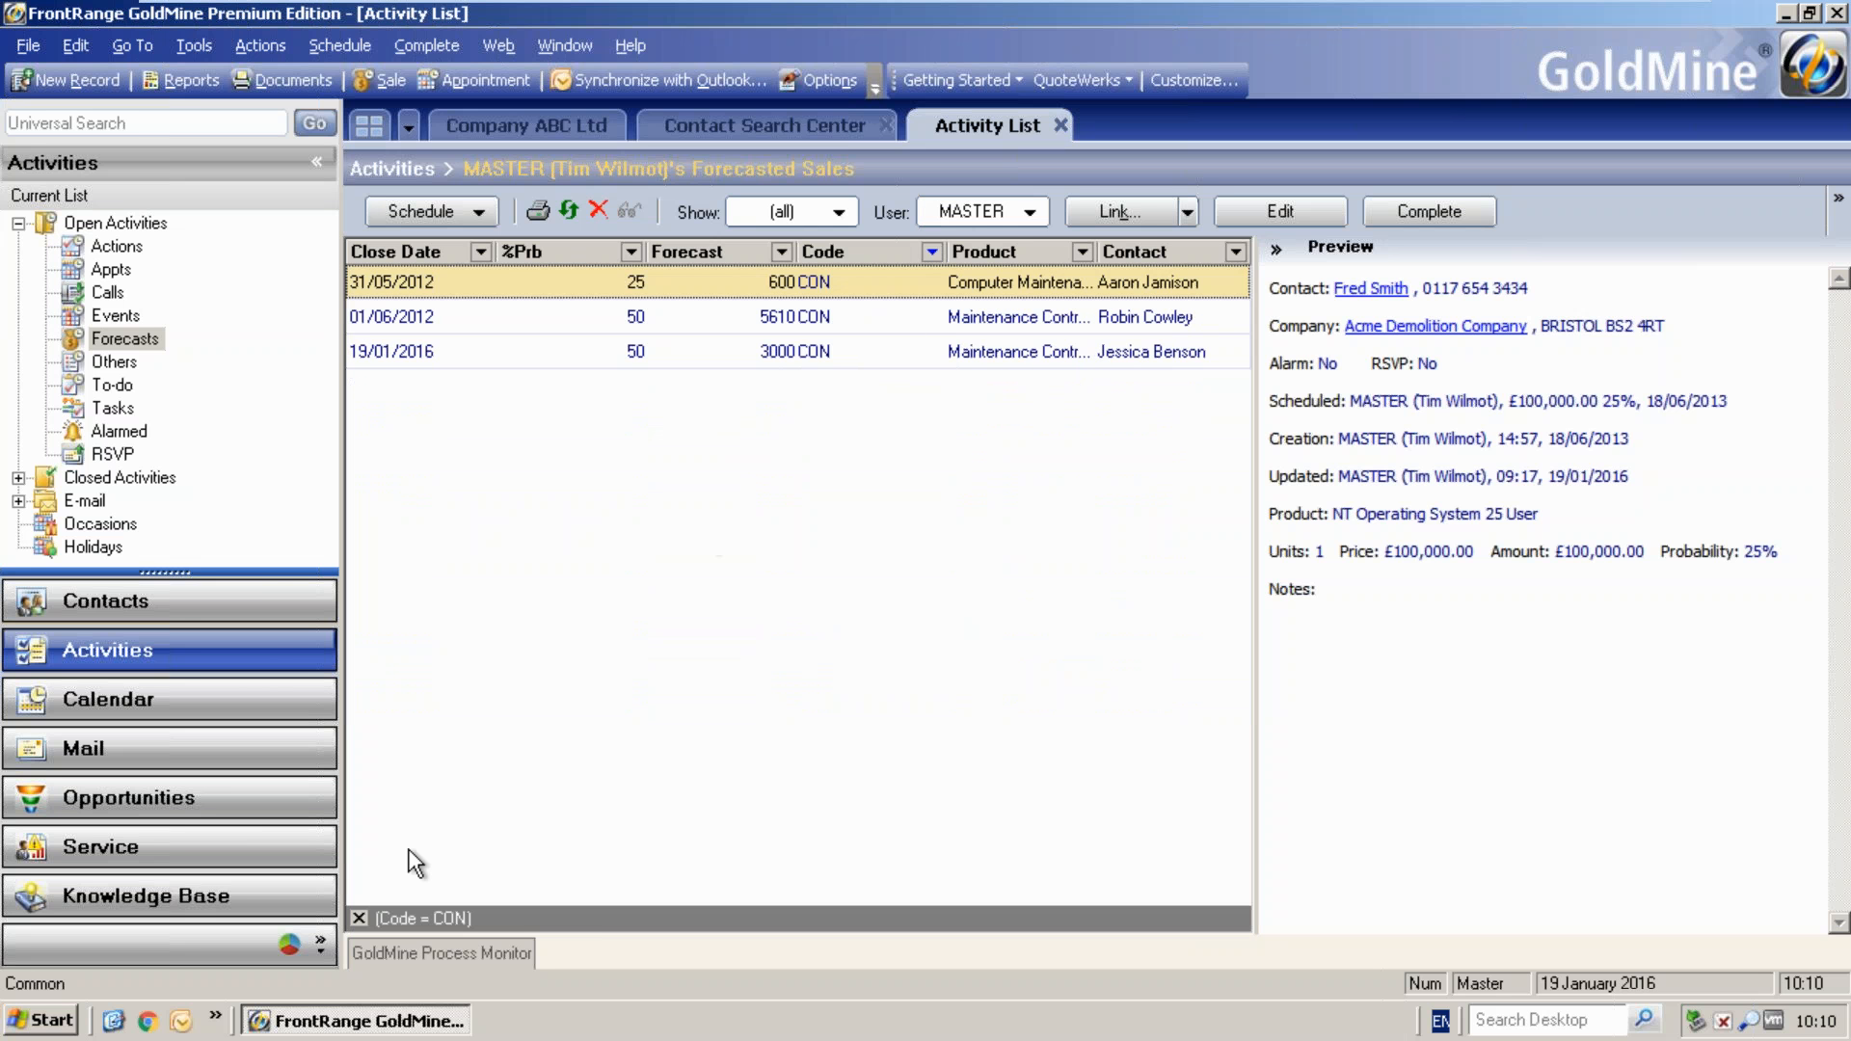
click(358, 918)
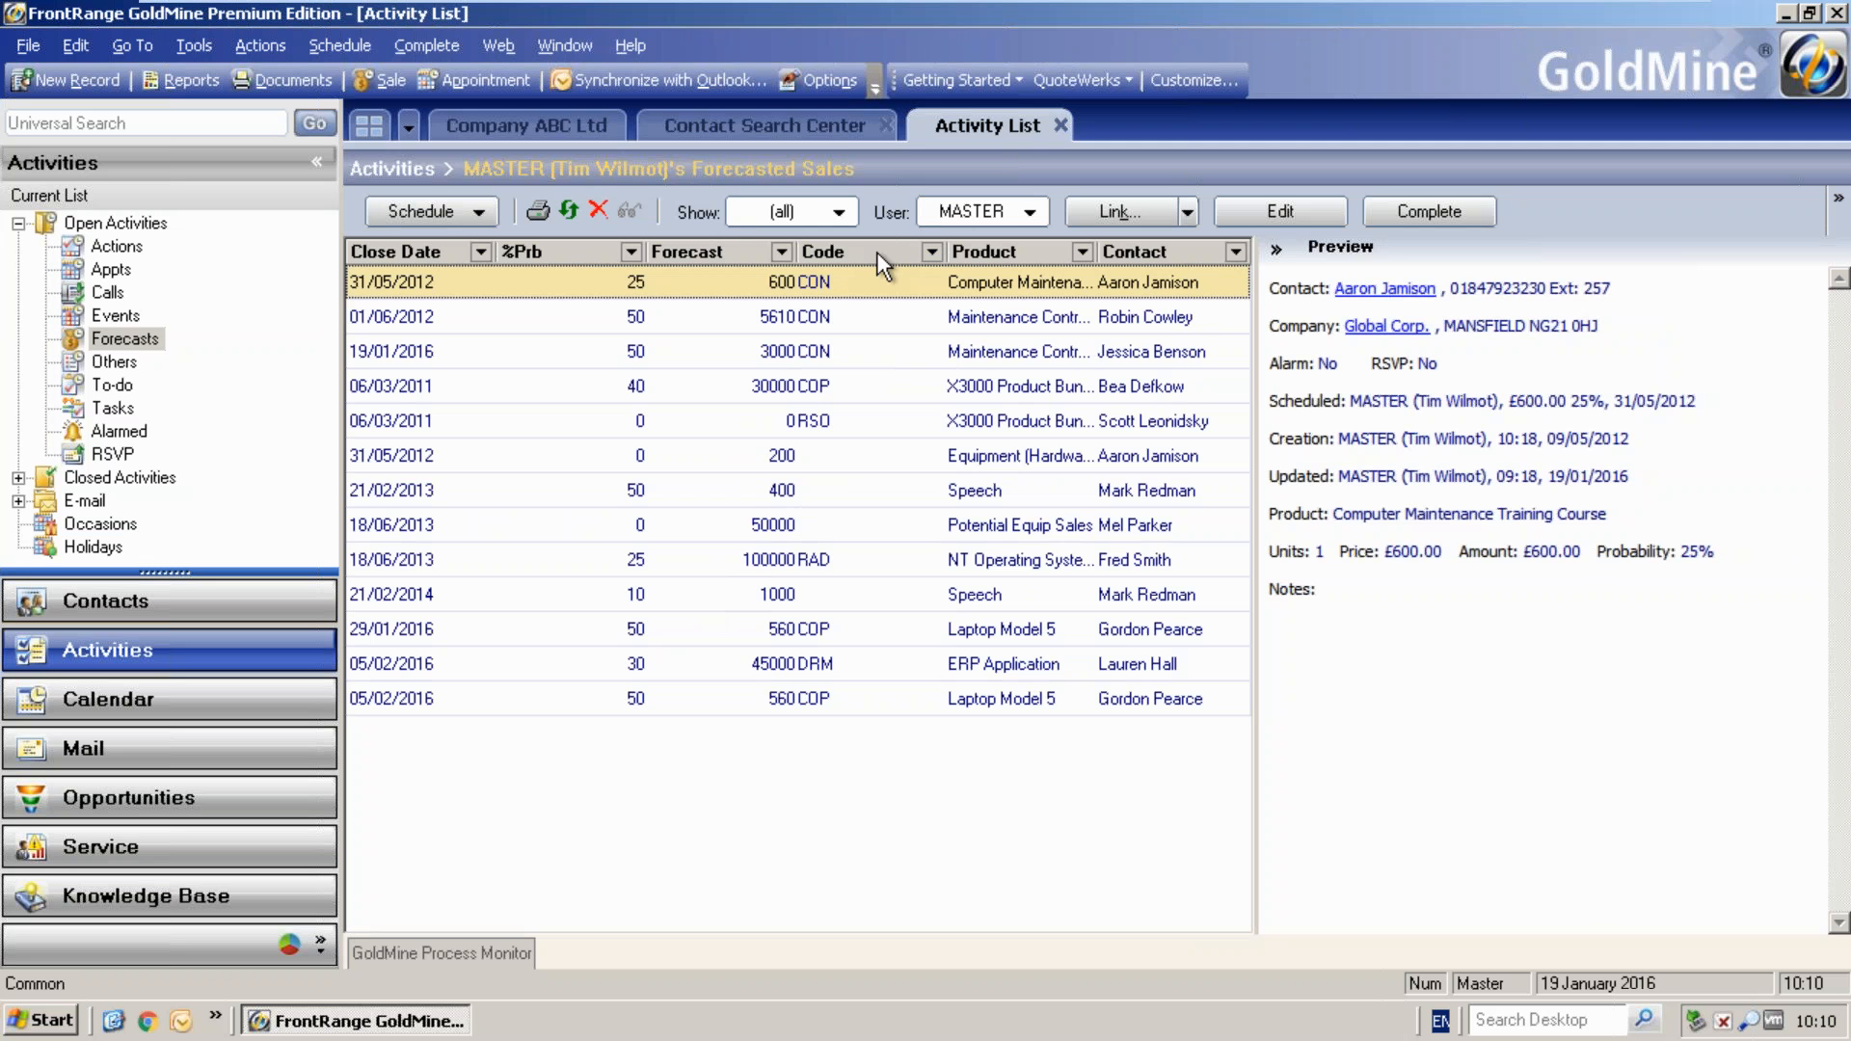
- Group the forecasted sales by %Prb and try to expand the 25% group, declining to debug
right_click(592, 258)
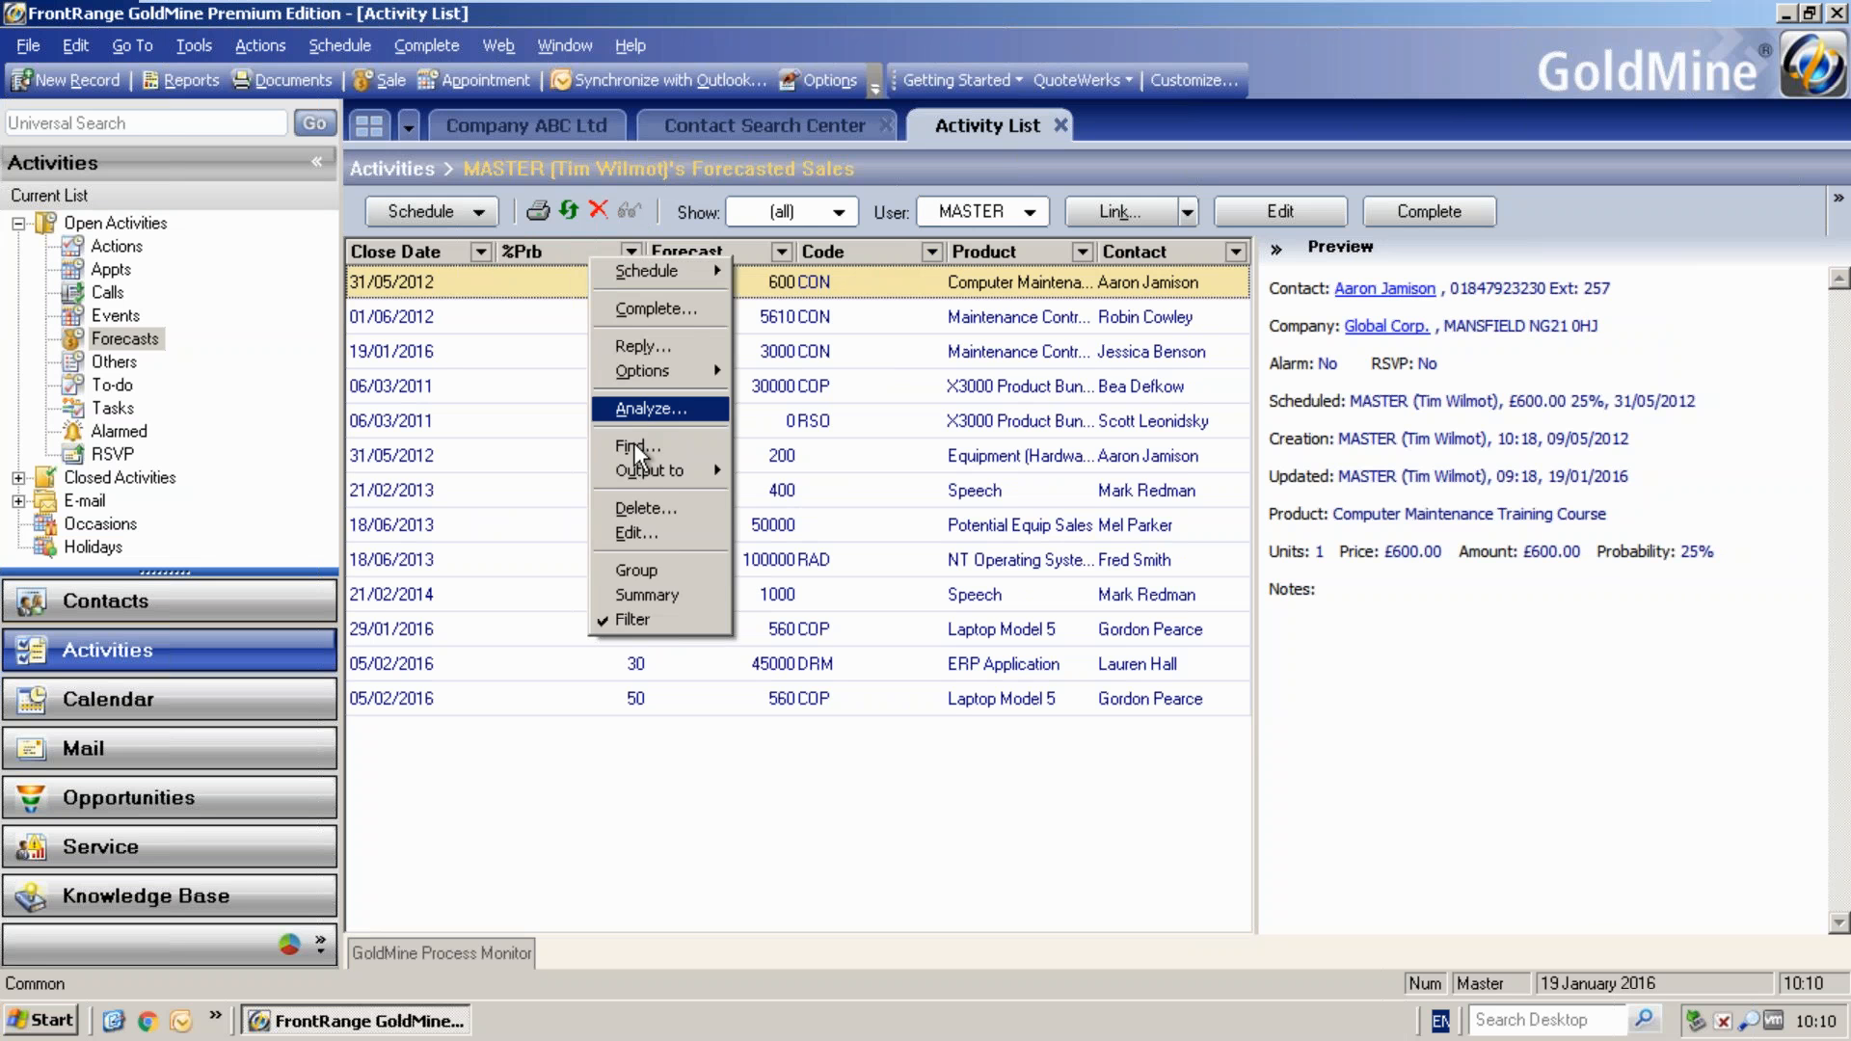
click(638, 570)
drag(574, 287, 471, 275)
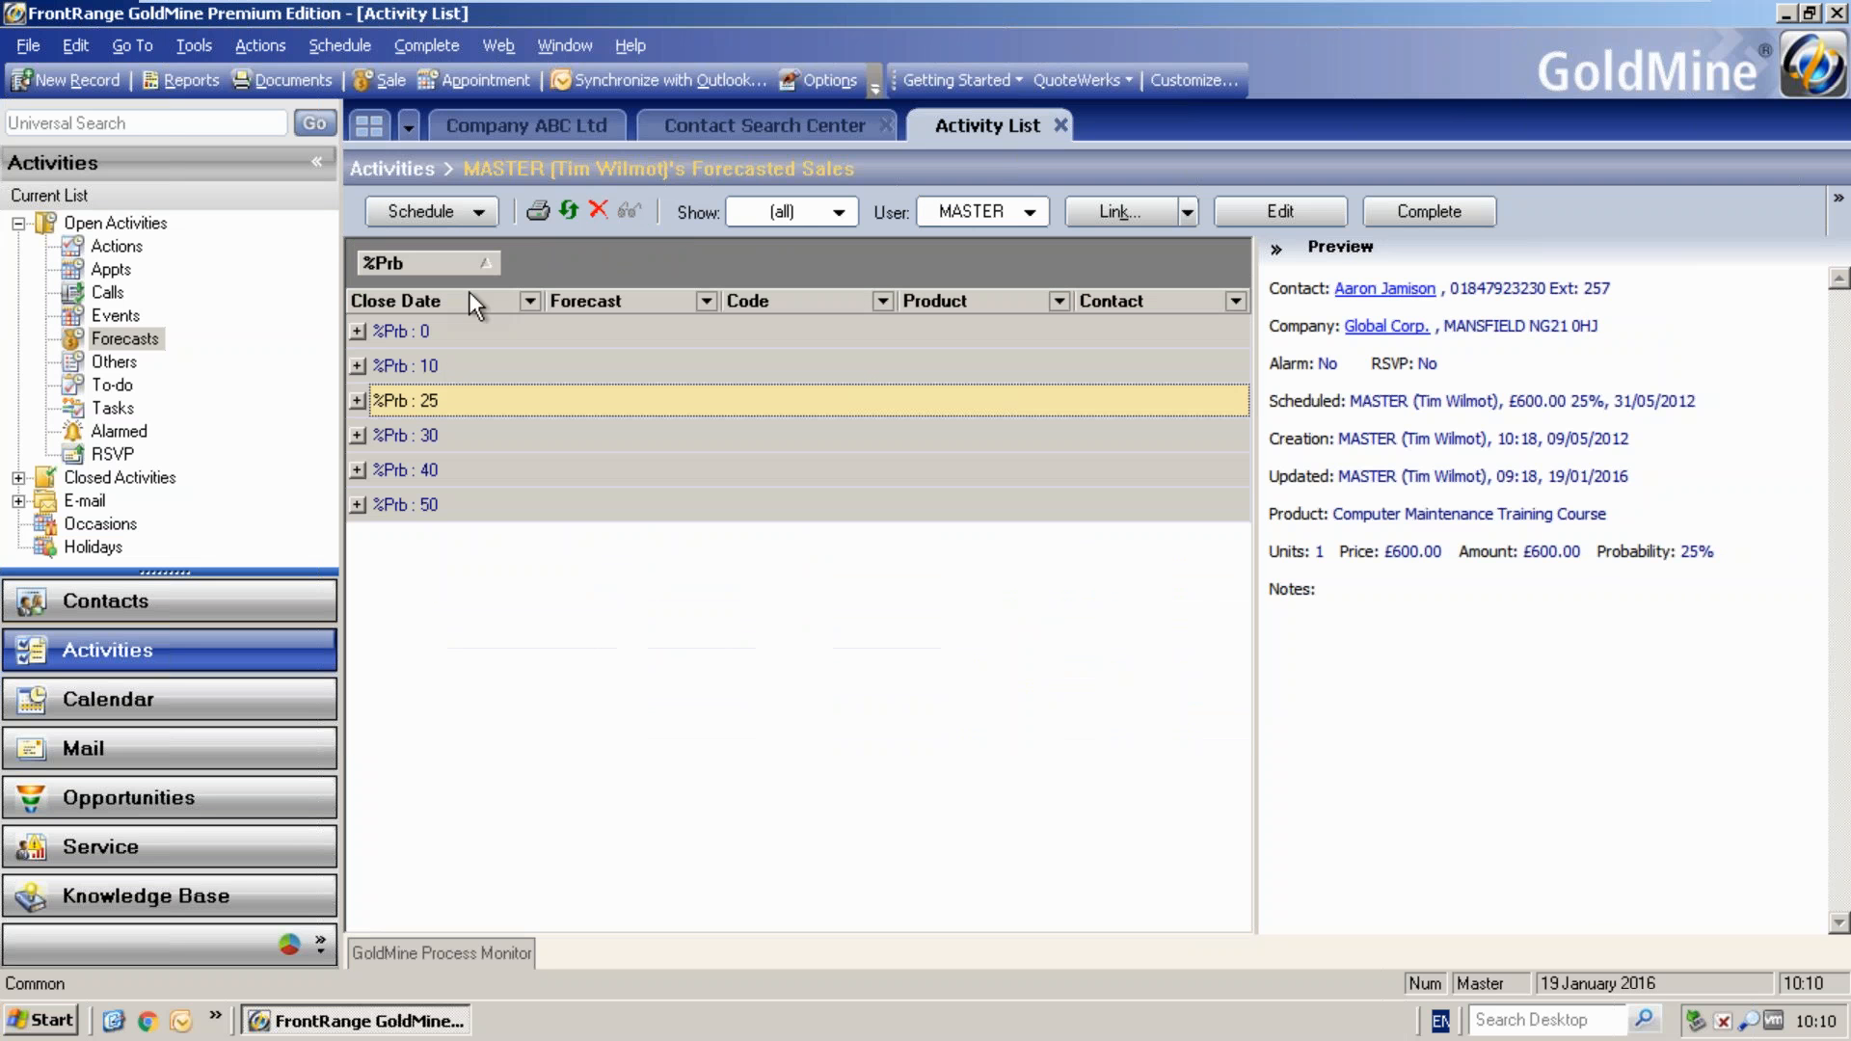
click(357, 402)
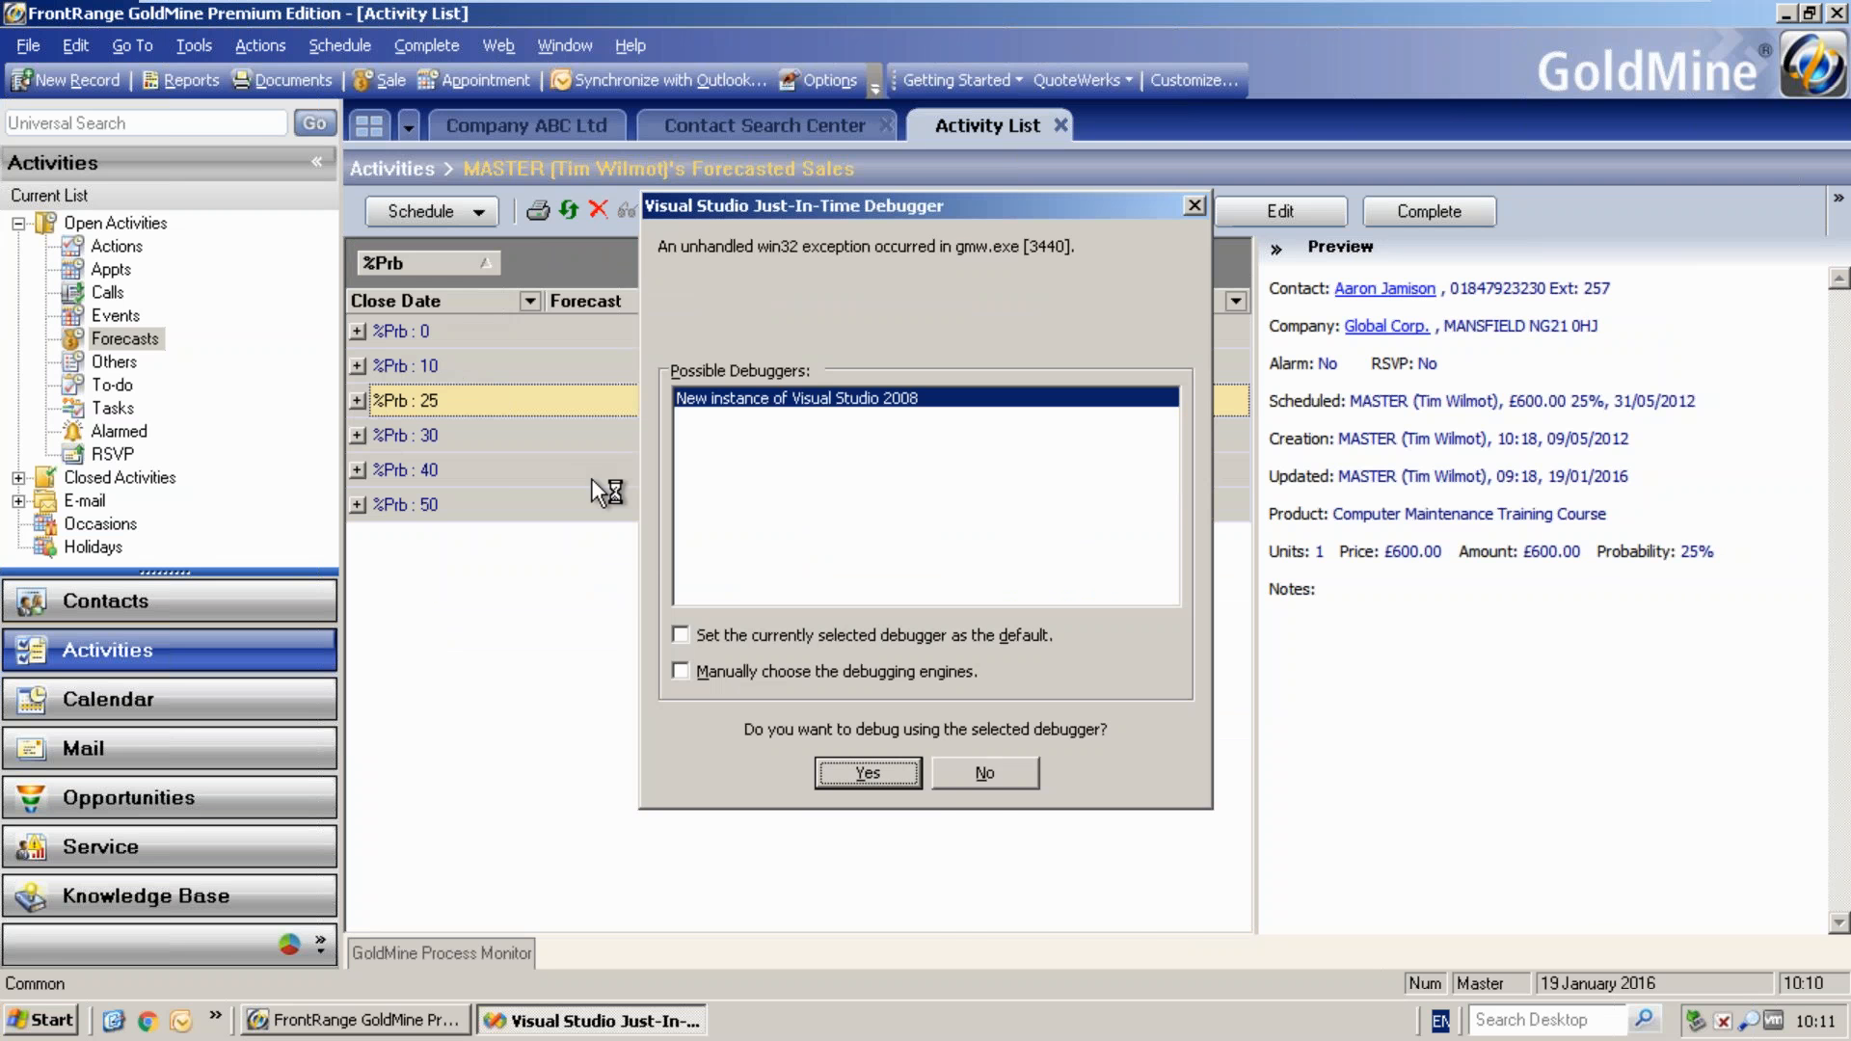
click(972, 777)
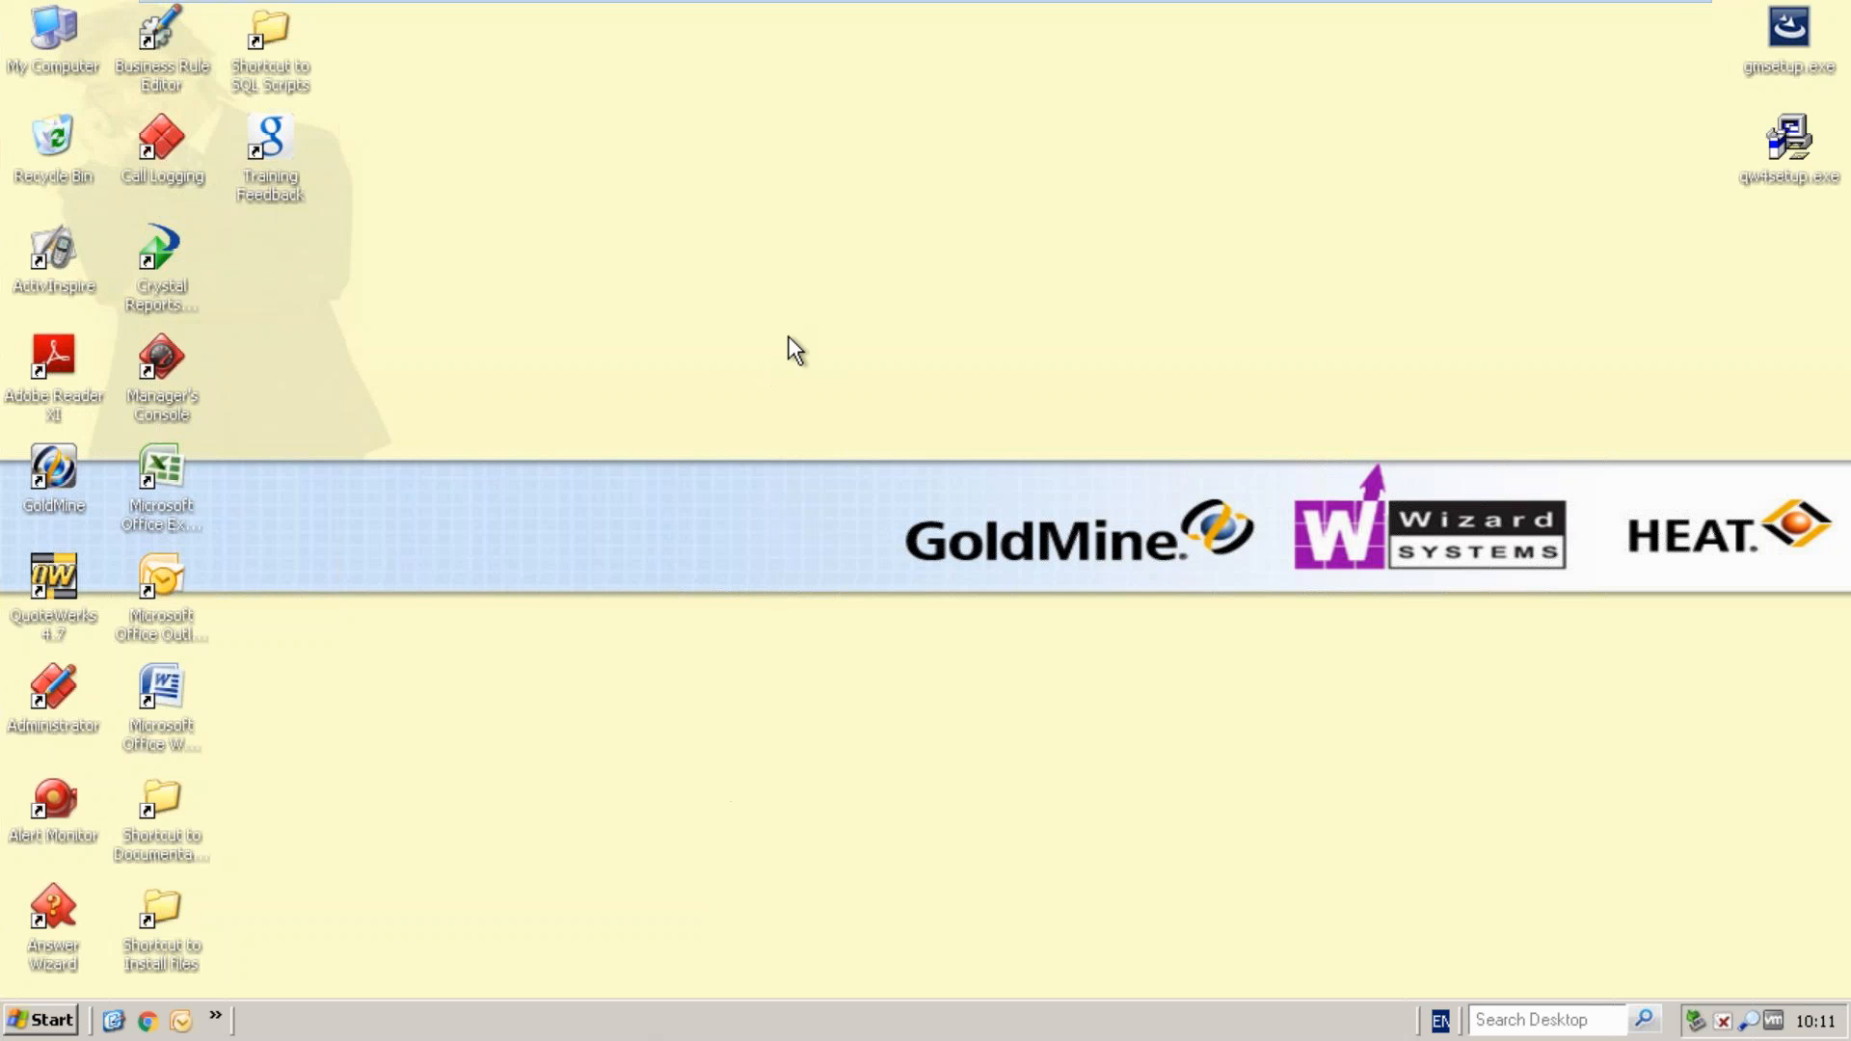
- Take the virtual machine out of full screen and switch to the presentation, advancing it to the question time slide
mouse_move(916, 3)
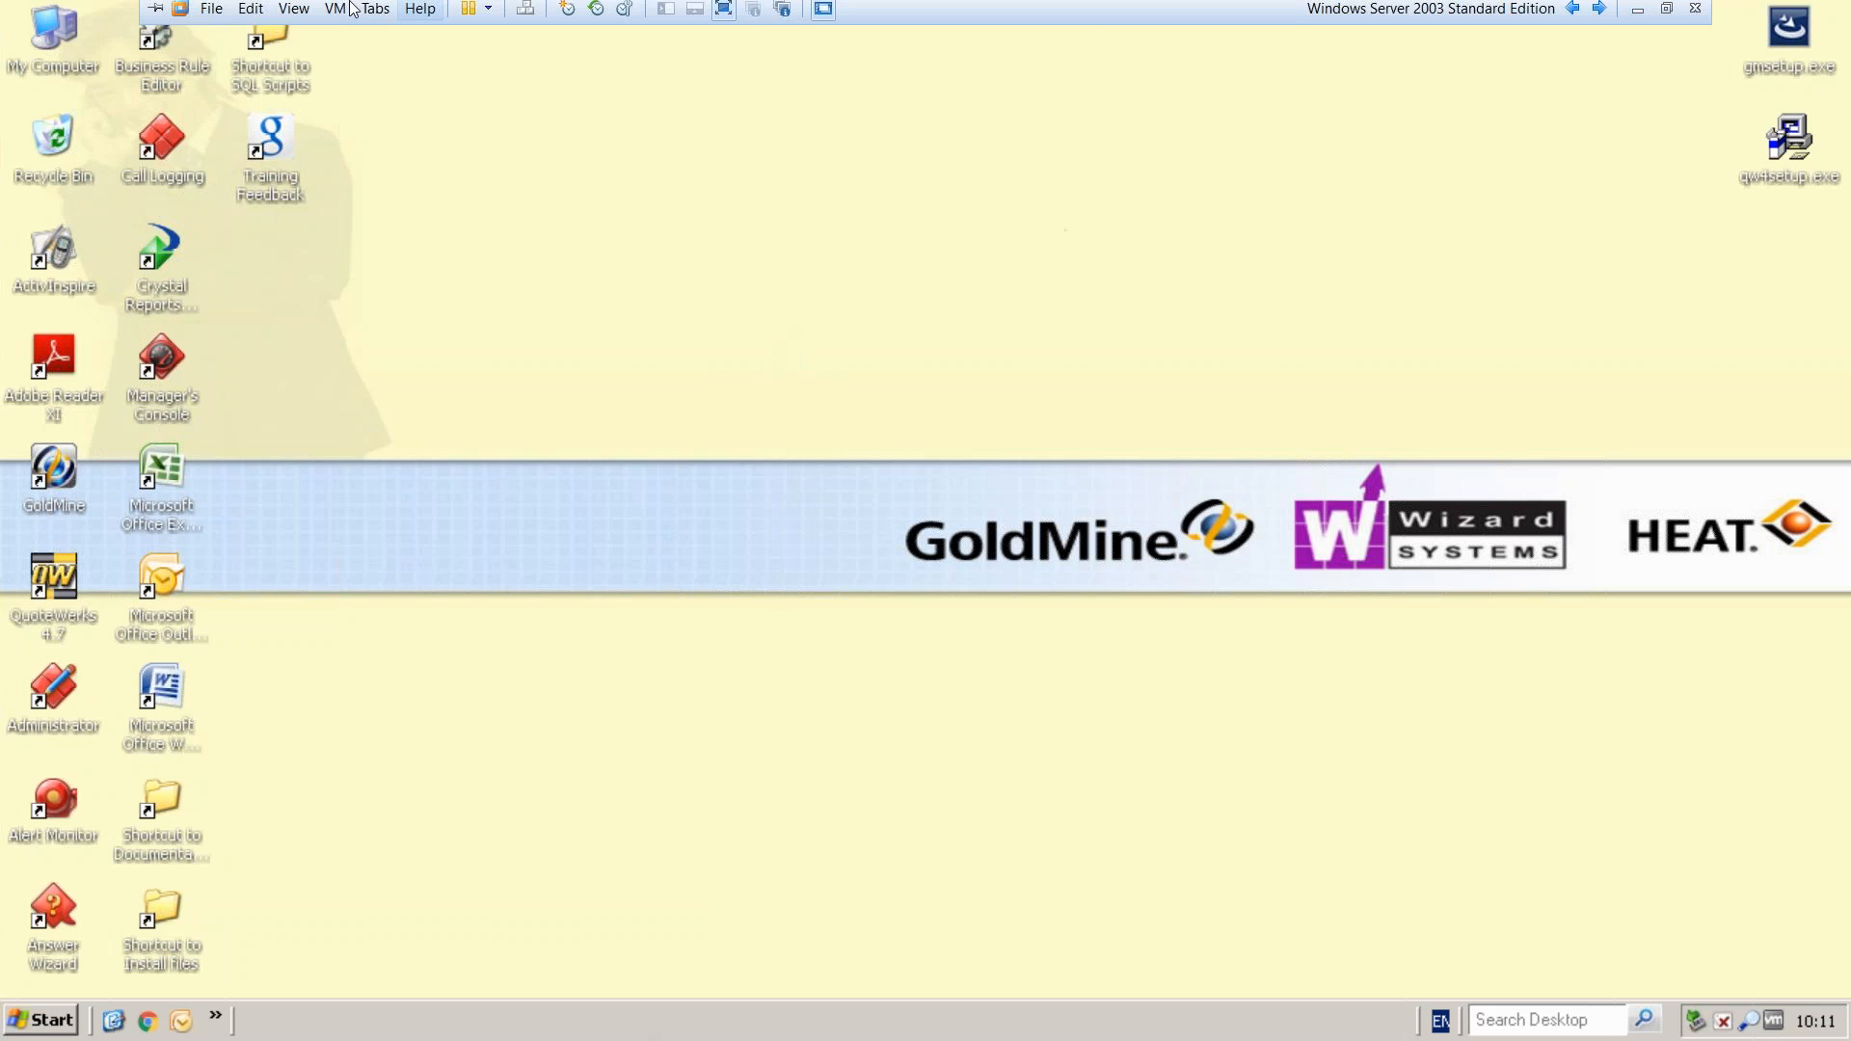
click(735, 15)
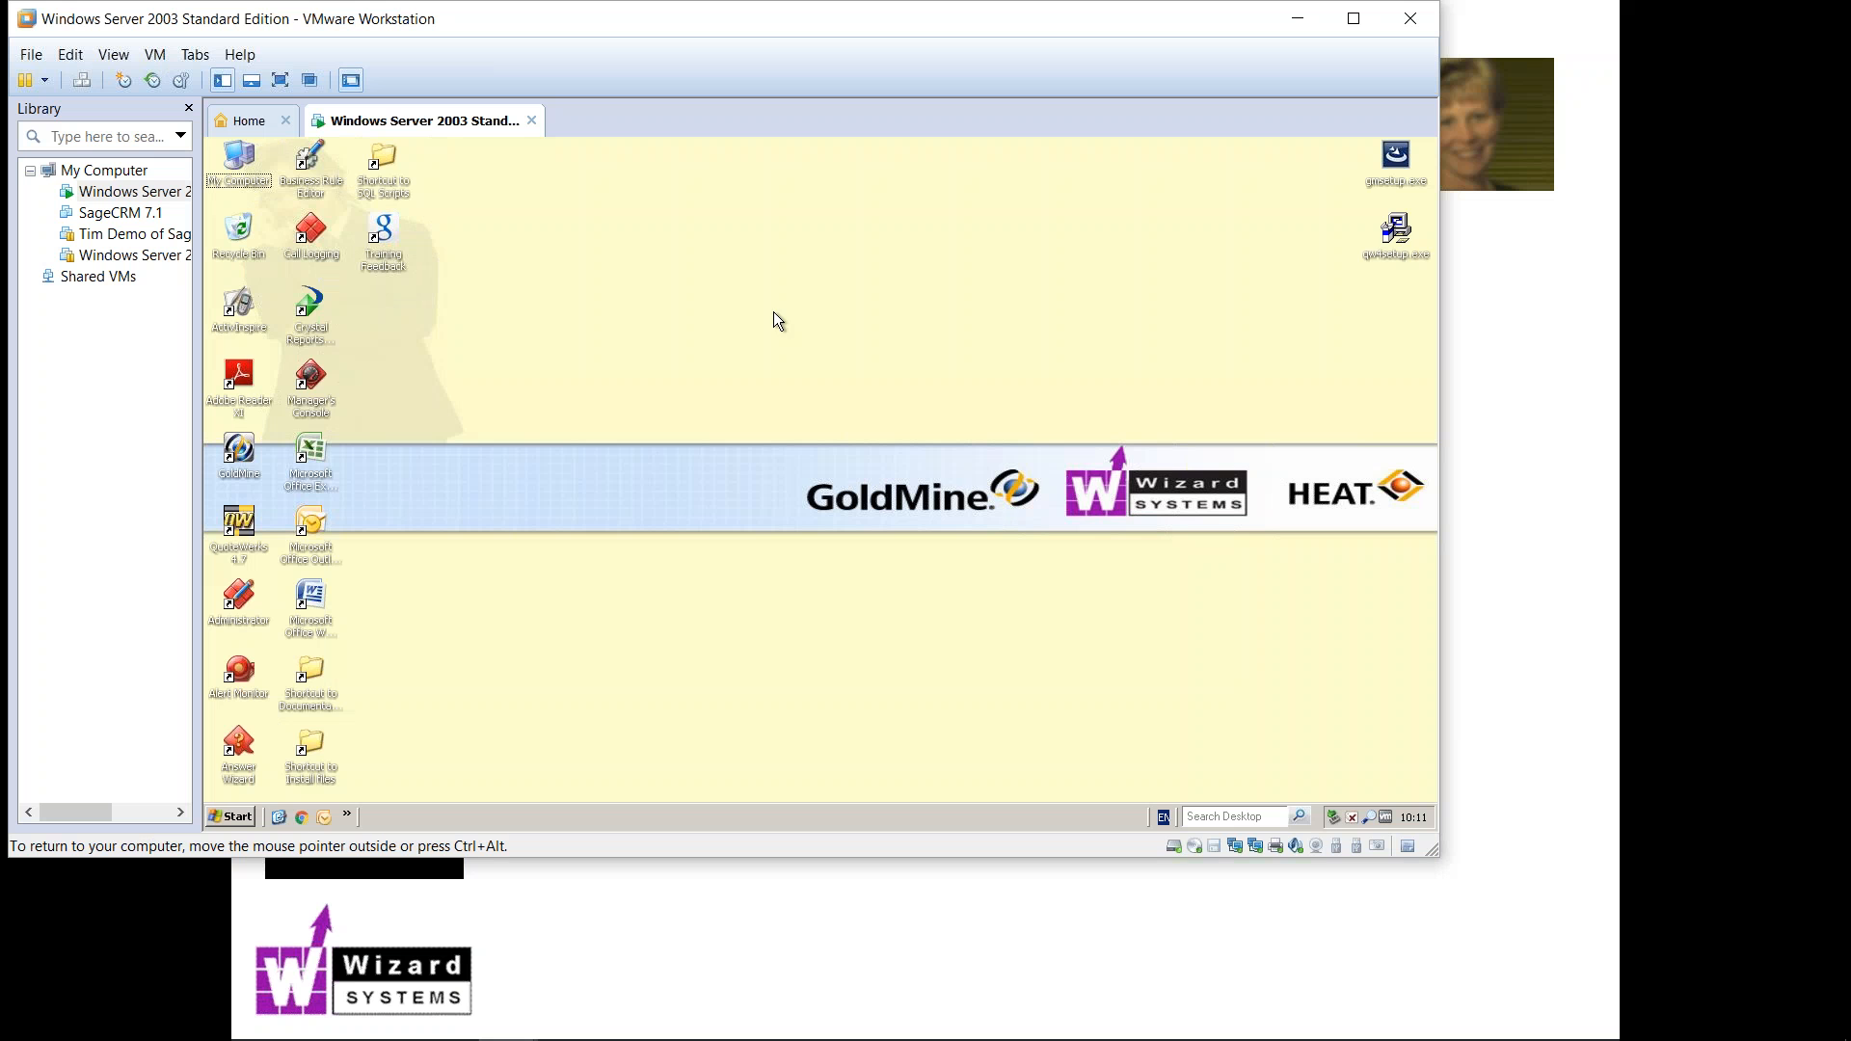
click(772, 962)
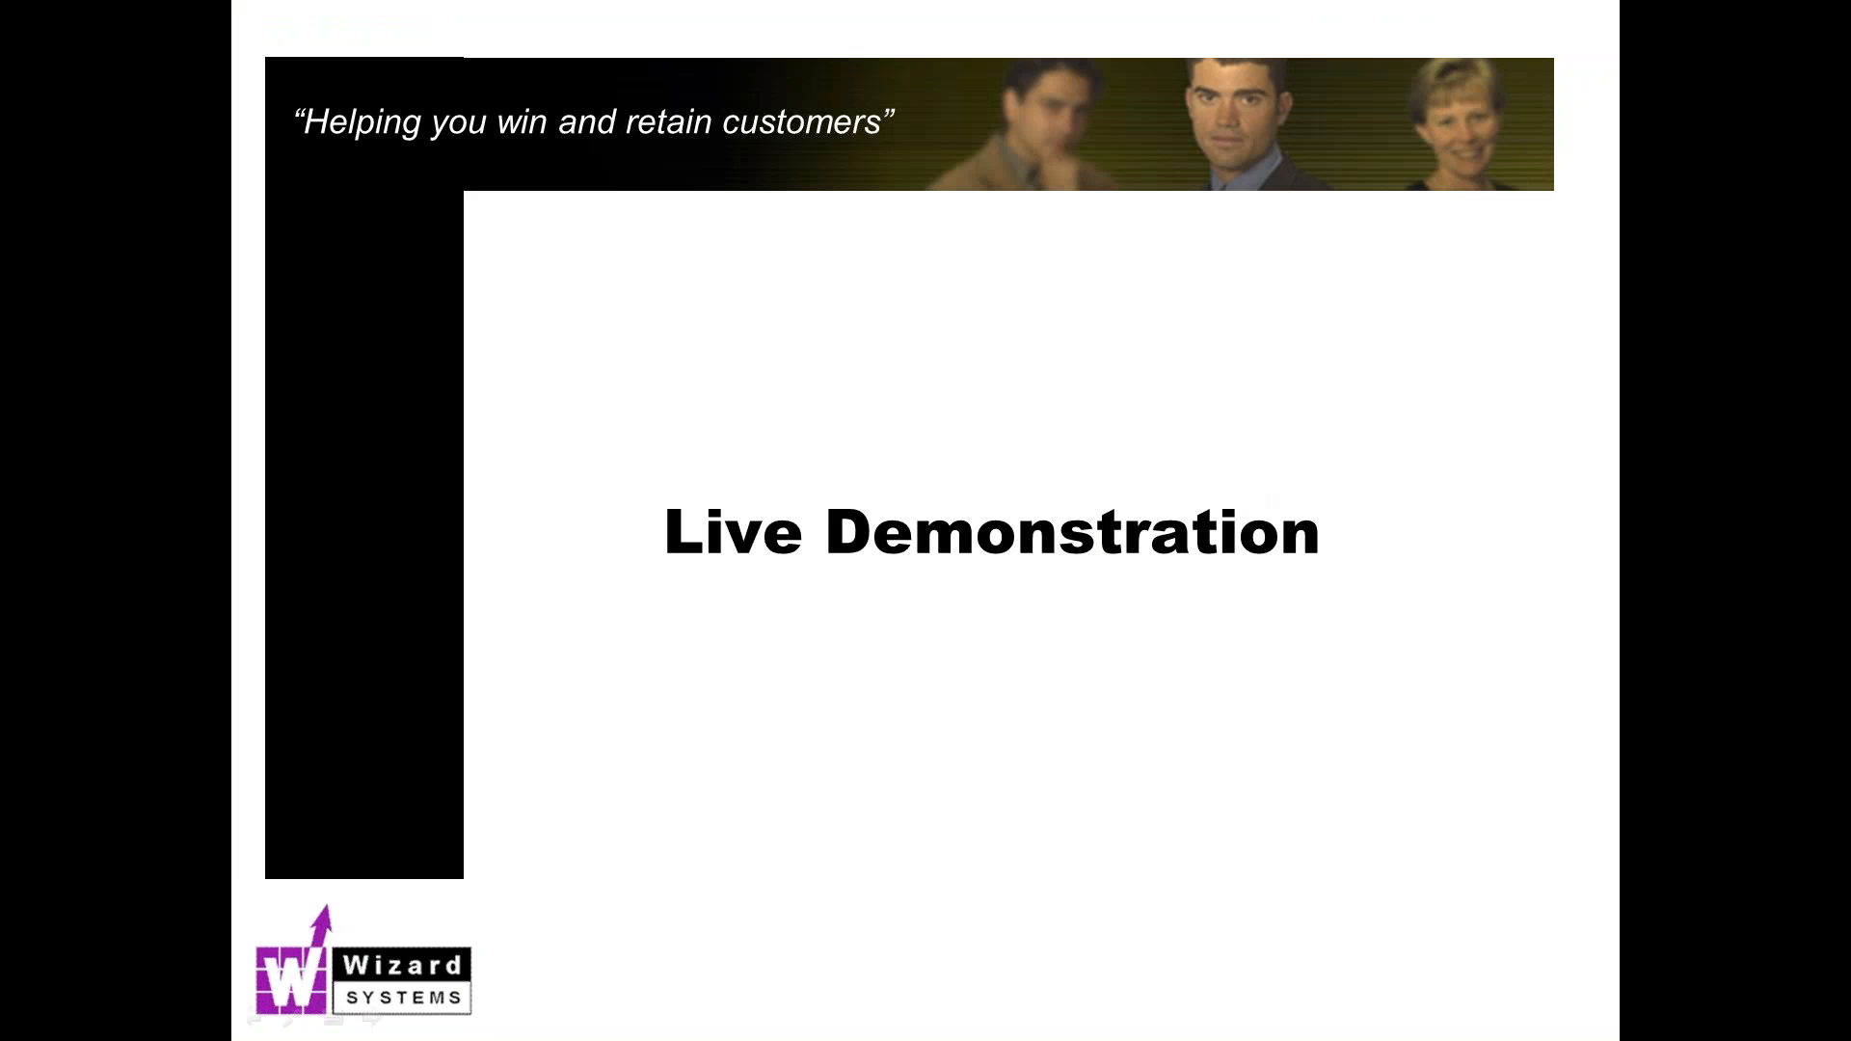
key(Right)
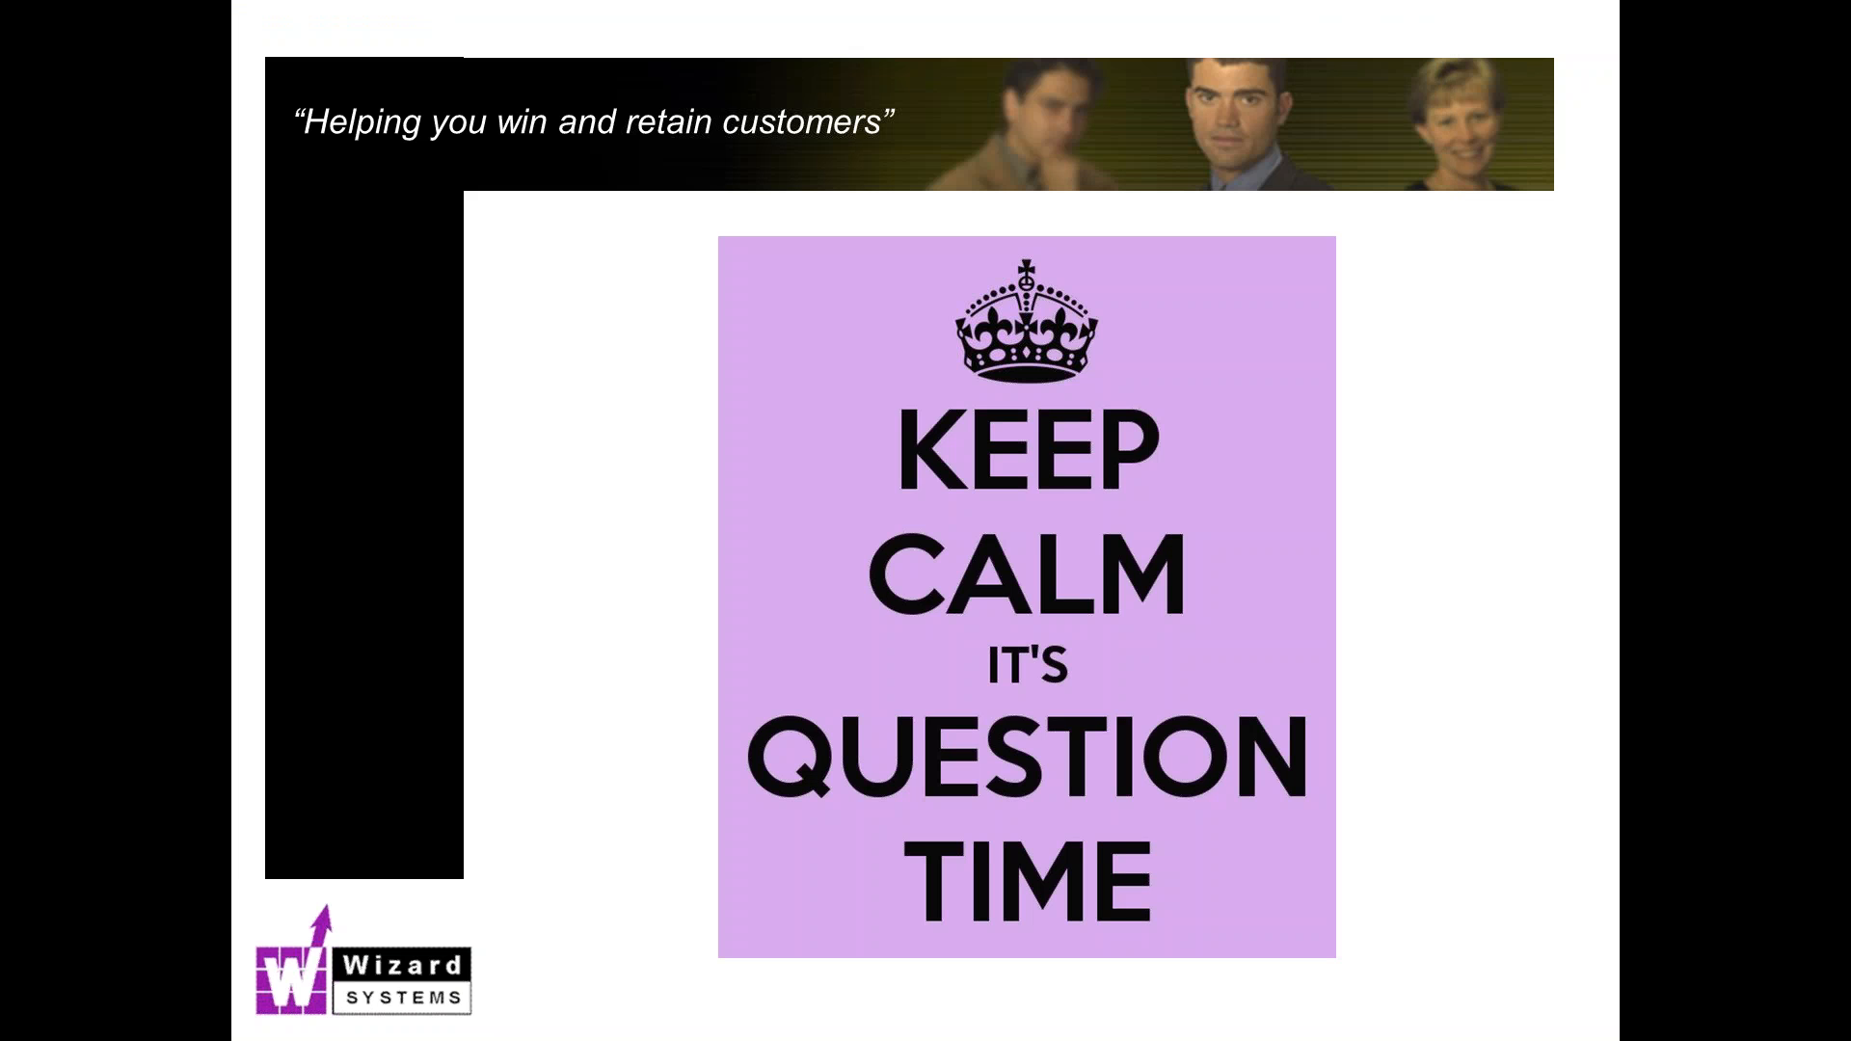